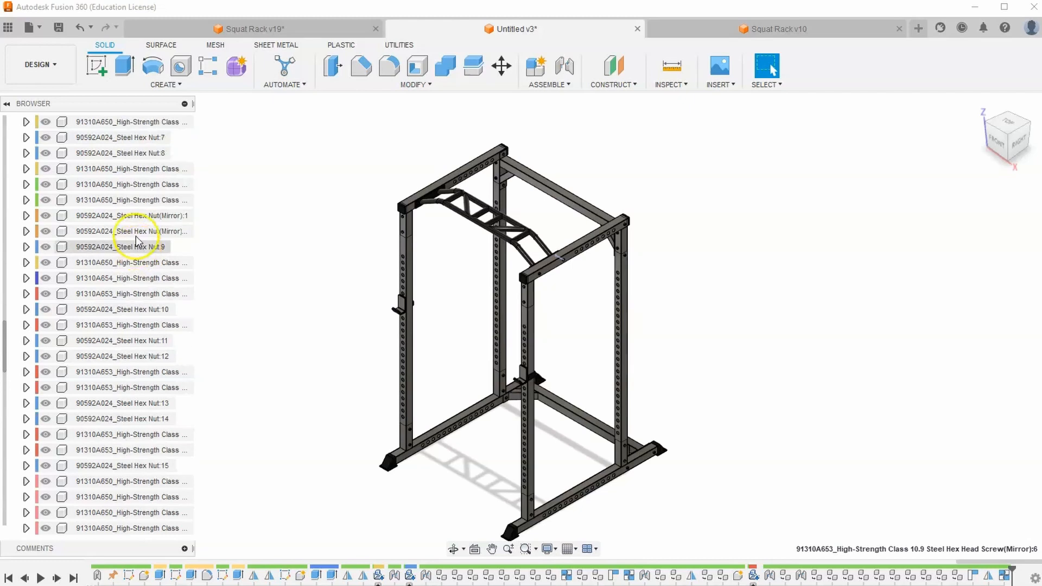
- Review the rack's existing nut and screw components and the bolt sizes listed in the assembly manual PDF
scroll(133, 222, up, 3)
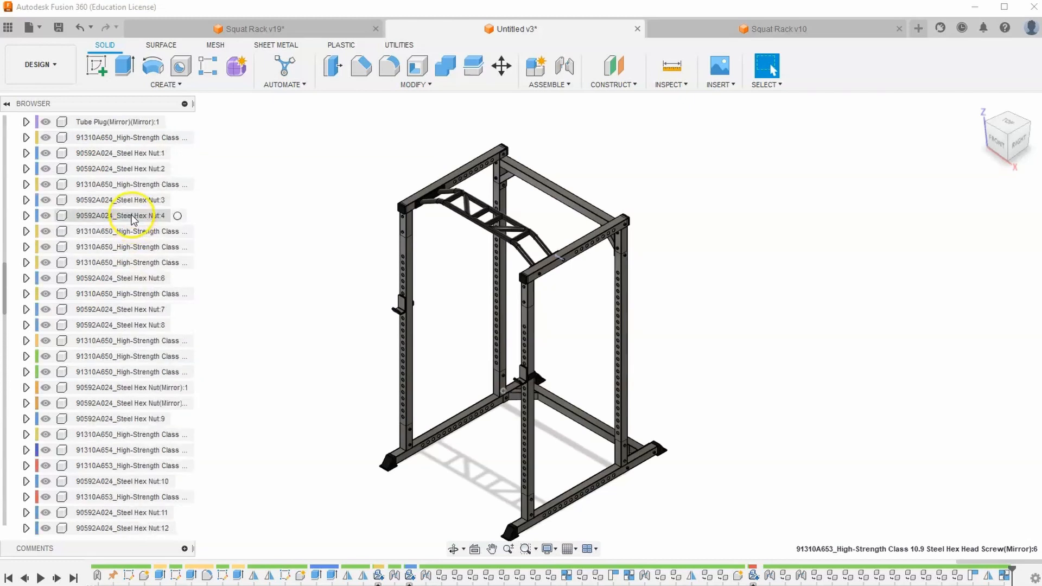
shift+click(134, 217)
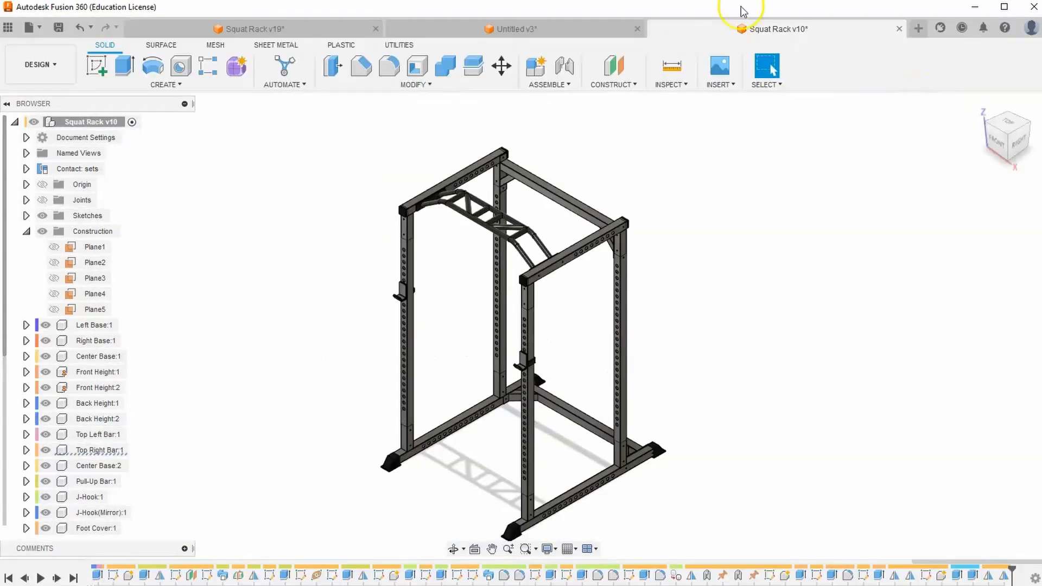
key(alt+Tab)
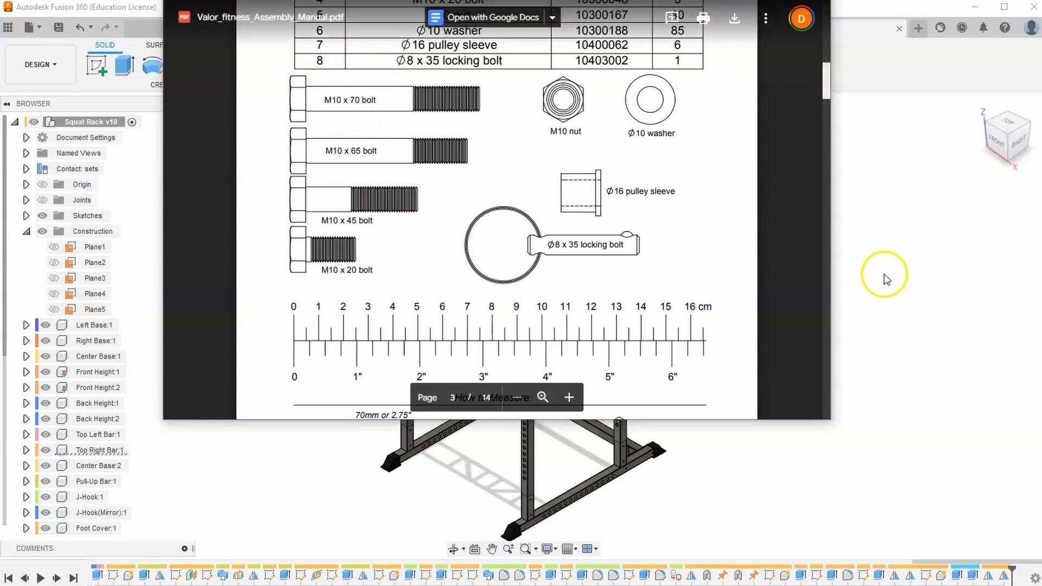
click(762, 0)
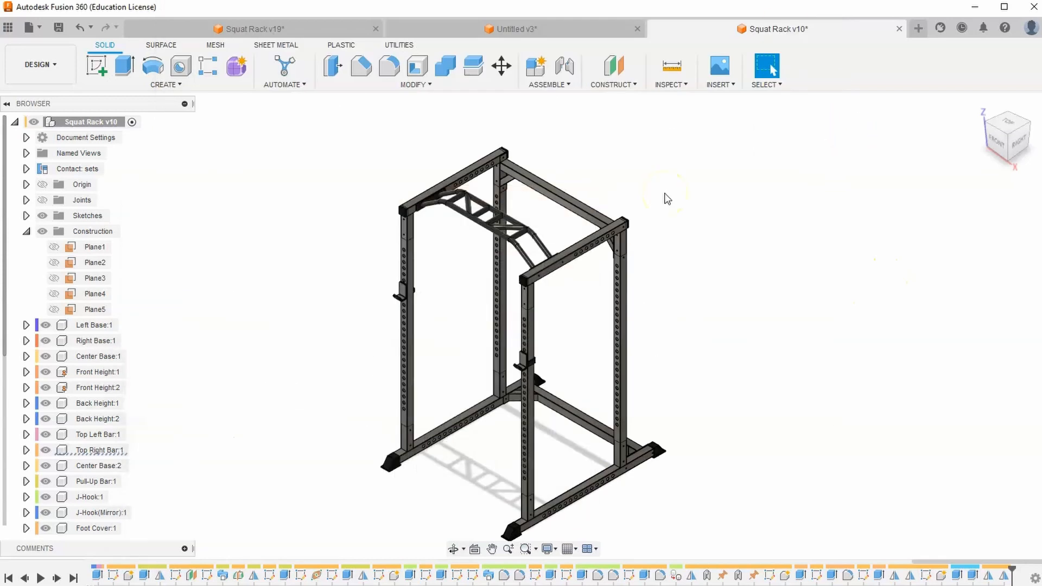
- Open the McMaster-Carr component catalog and narrow the screws to metric hex head screws
click(717, 74)
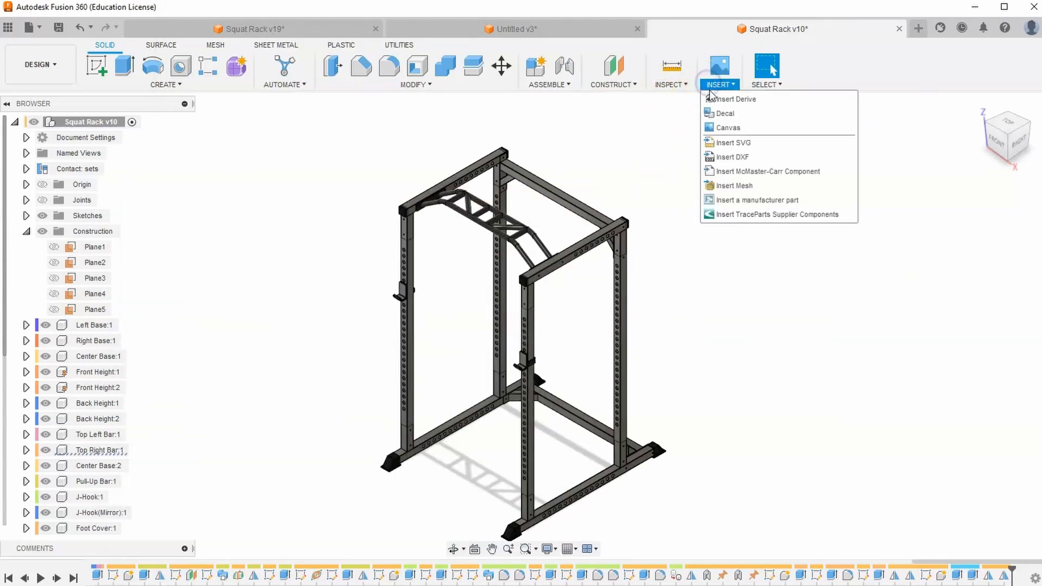
click(768, 173)
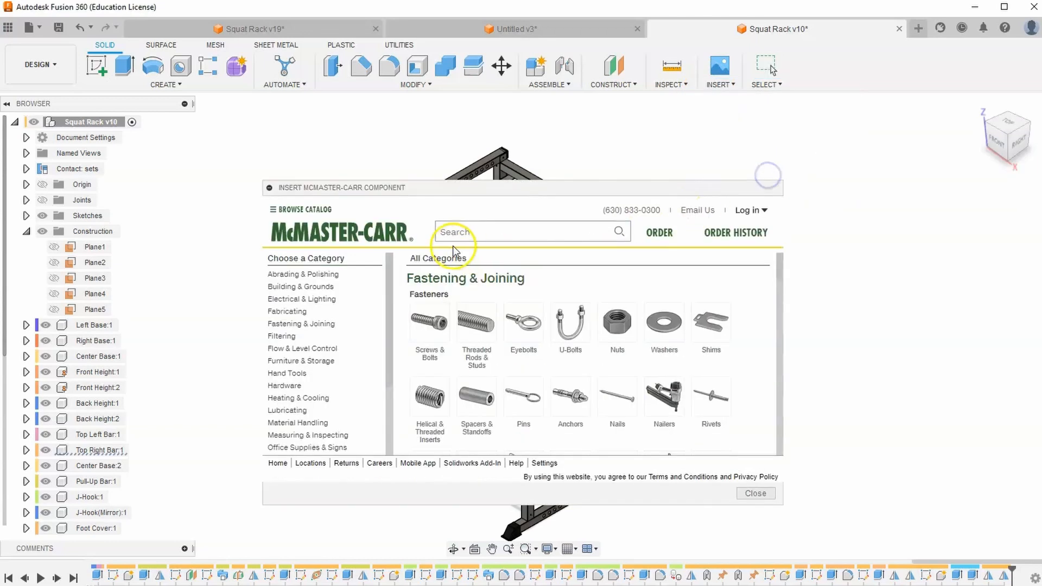
click(440, 332)
scroll(500, 354, down, 2)
scroll(499, 355, down, 3)
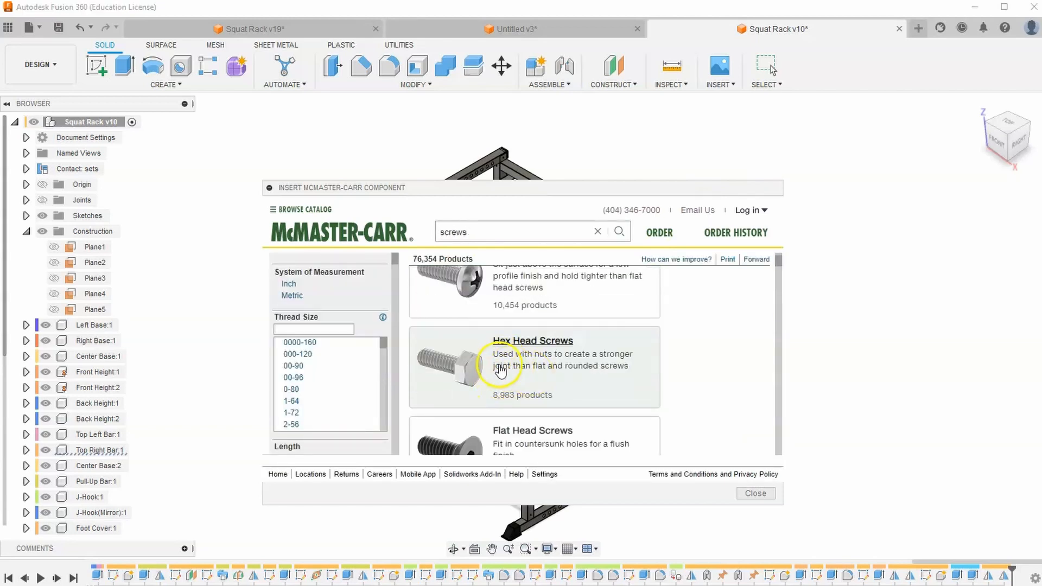
click(500, 372)
click(293, 296)
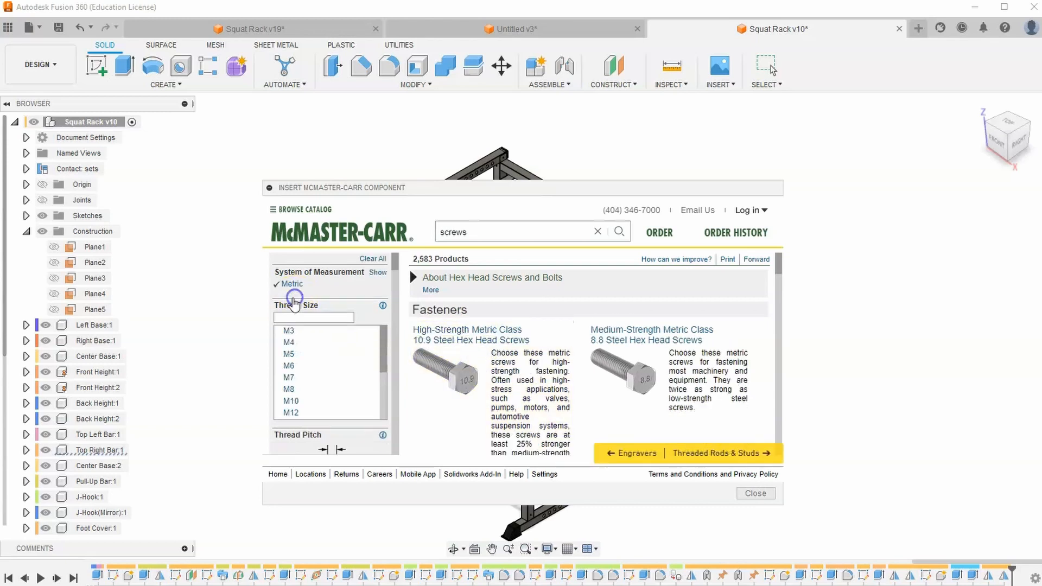
- Filter the hex head screws to M10 thread size, 70 mm length and partially threaded
scroll(318, 372, down, 1)
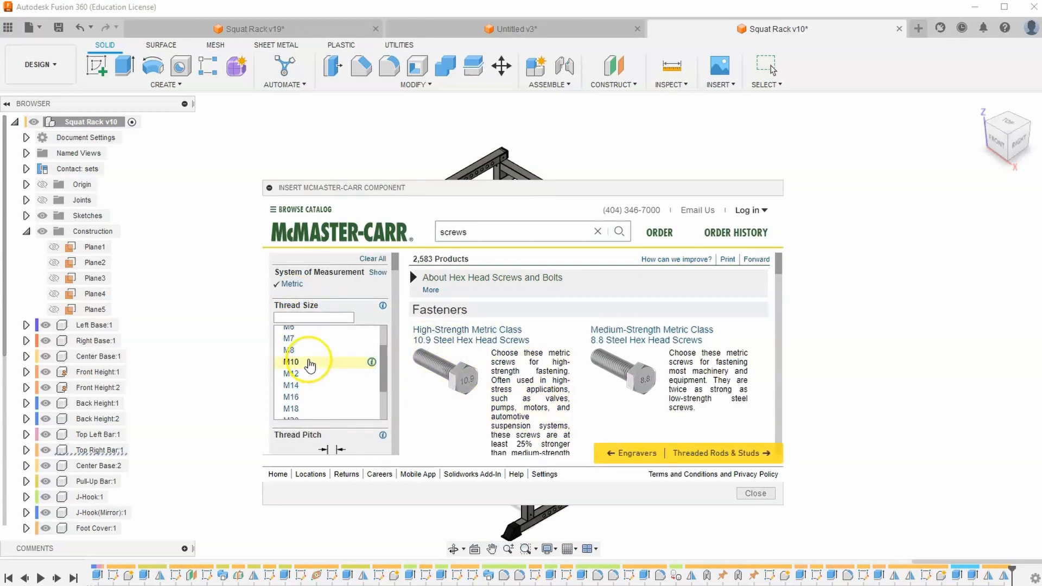
click(310, 364)
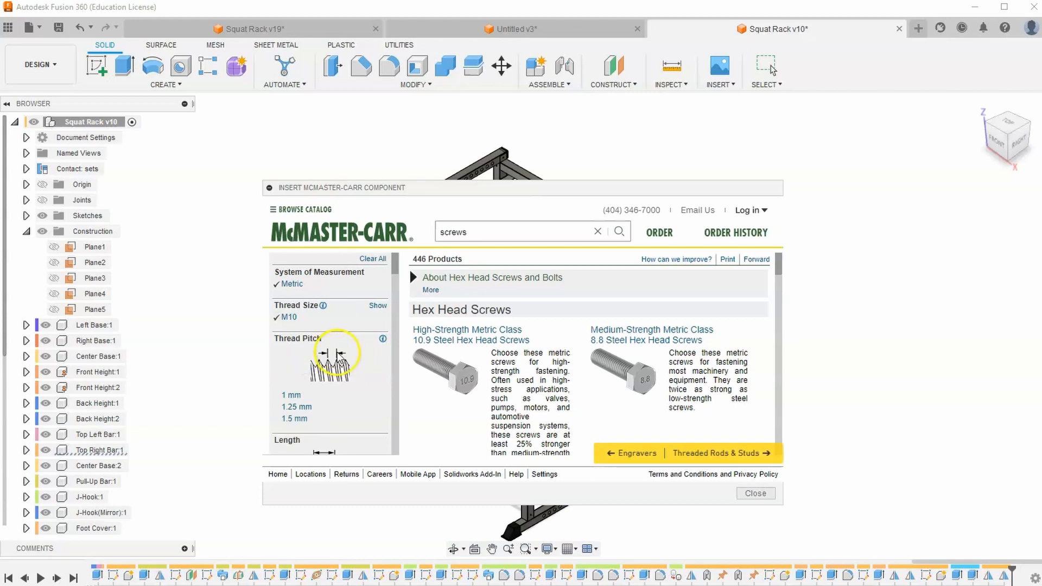
scroll(334, 361, down, 6)
scroll(319, 388, down, 3)
click(311, 406)
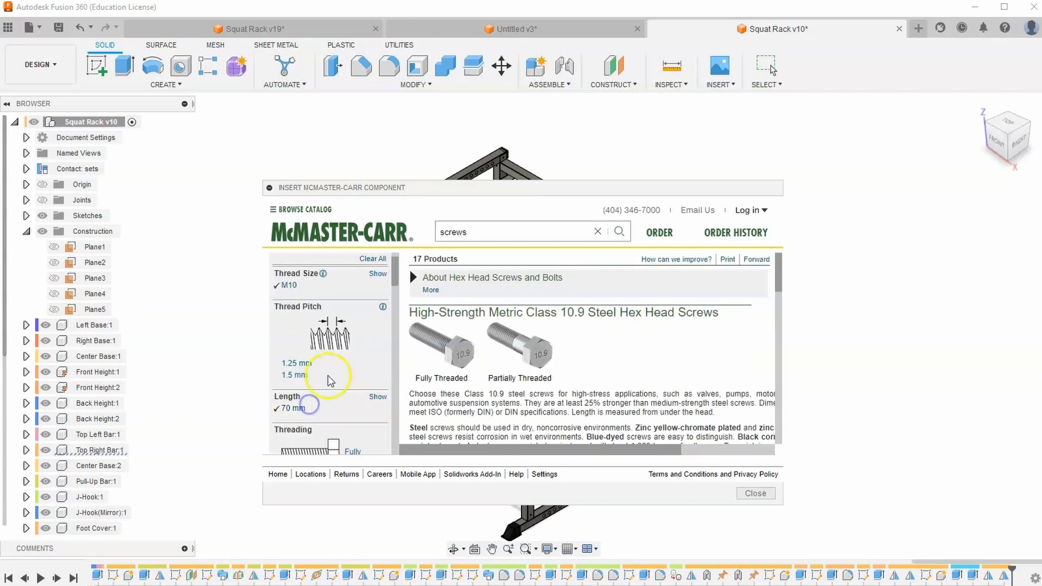
scroll(326, 353, down, 3)
click(334, 386)
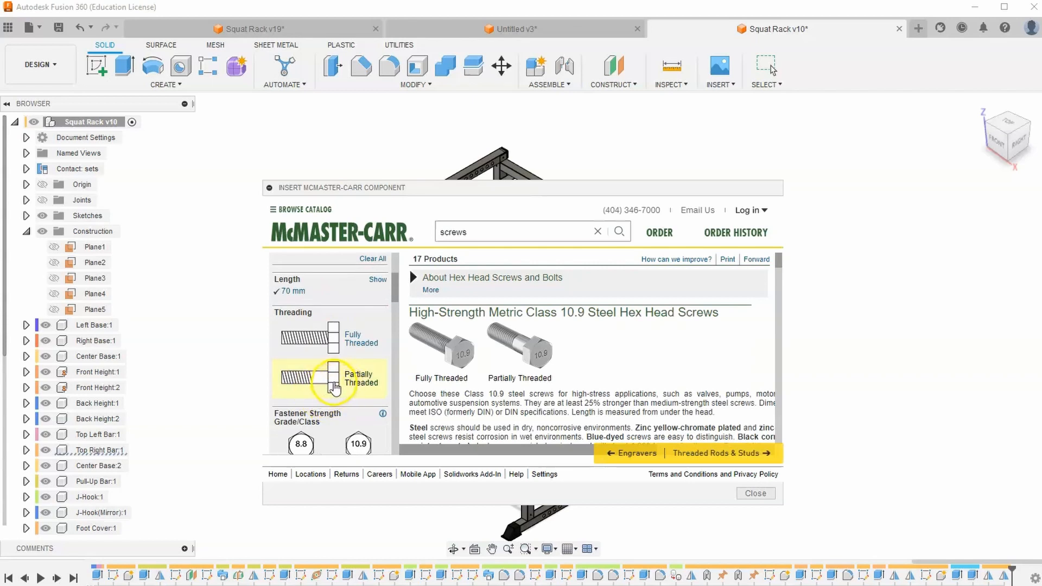
mouse_move(438, 351)
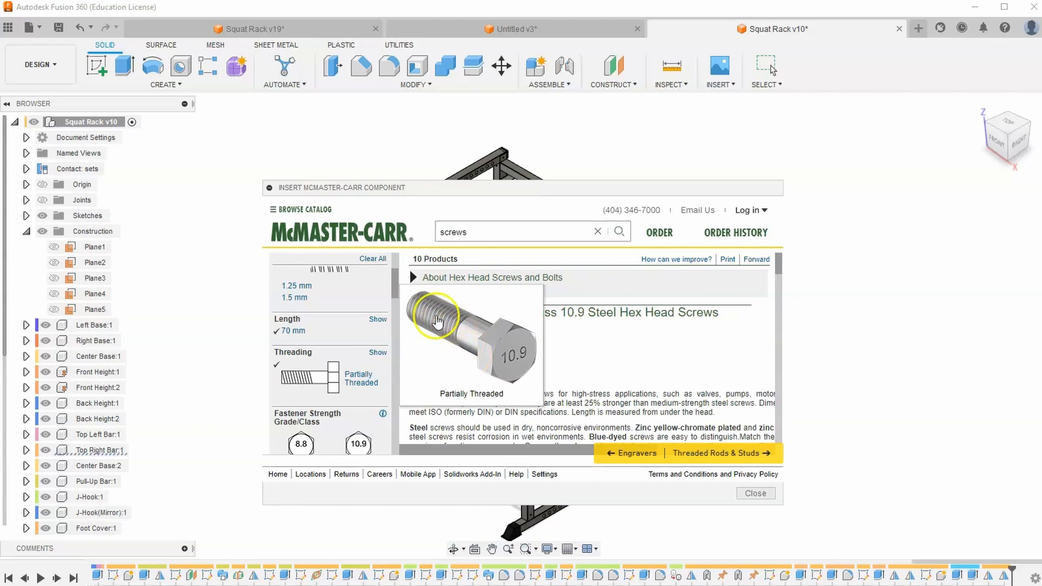
- Insert the Class 10.9 steel M10 × 1.5 mm, 70 mm long partially threaded screw (91310A650) as a 3-D STEP model
scroll(558, 337, down, 5)
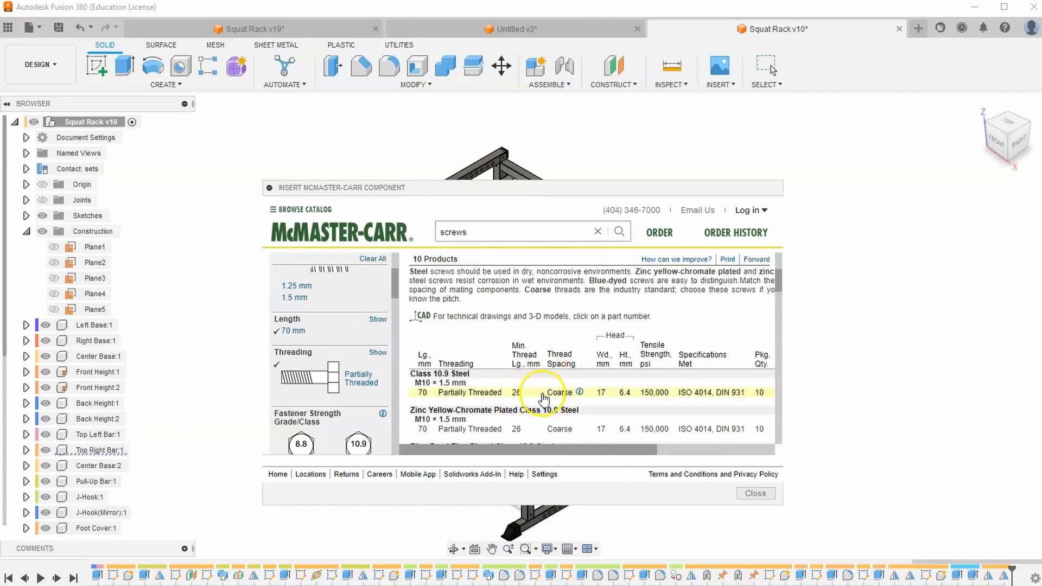
click(543, 398)
scroll(714, 432, down, 1)
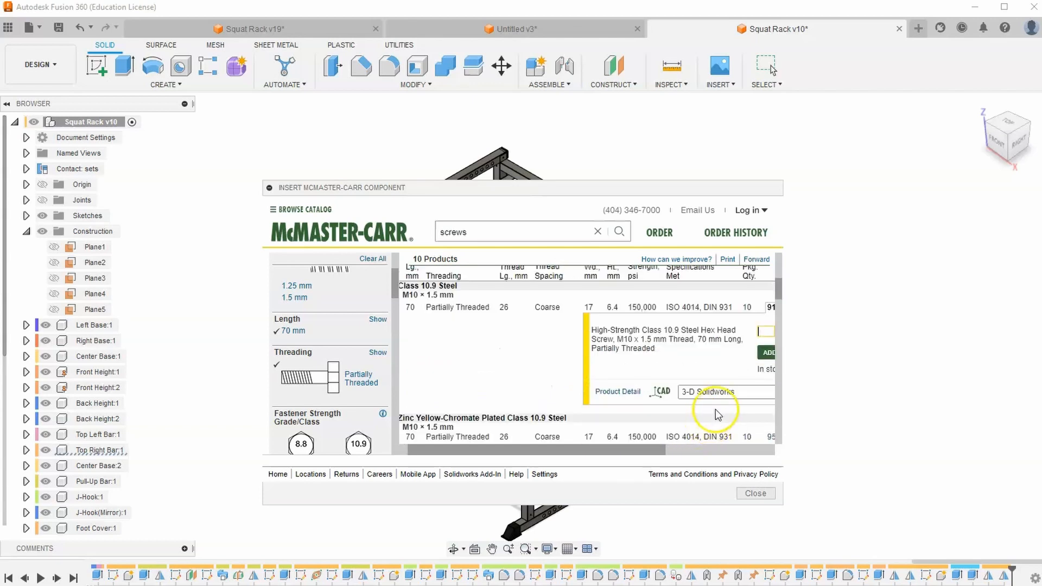
drag(617, 451, 681, 445)
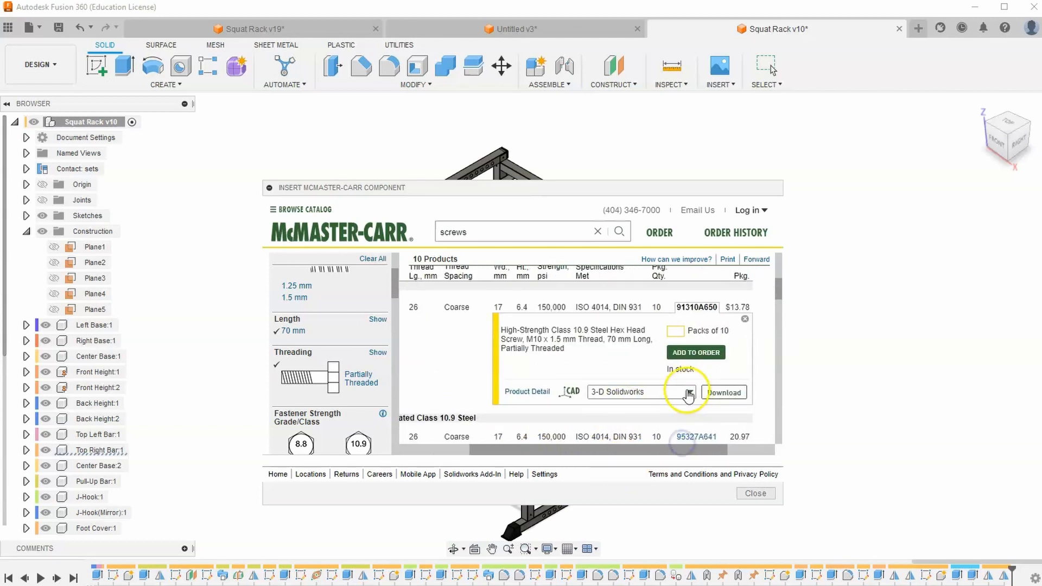
click(688, 394)
scroll(666, 413, down, 2)
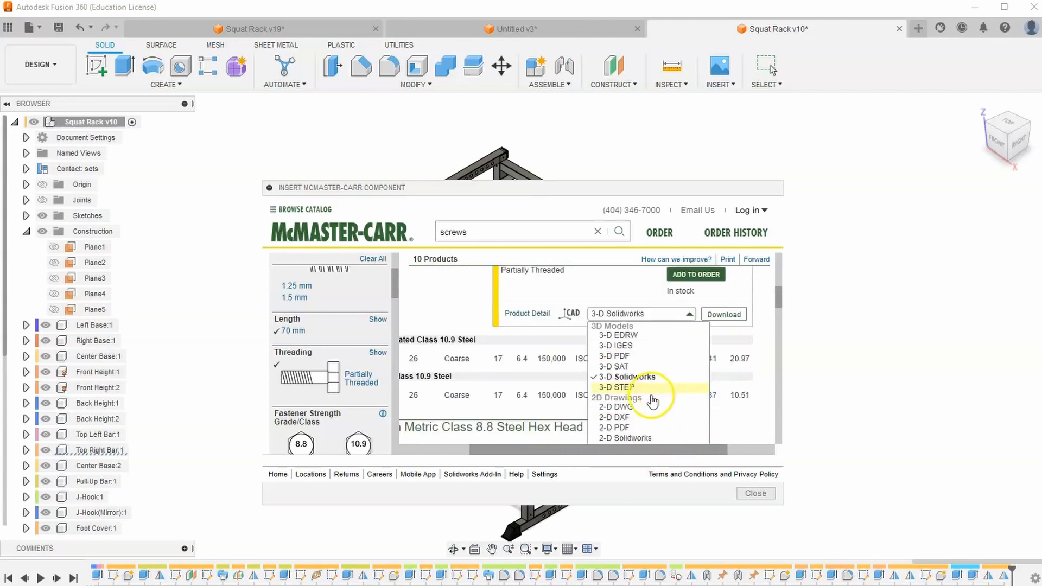
click(618, 387)
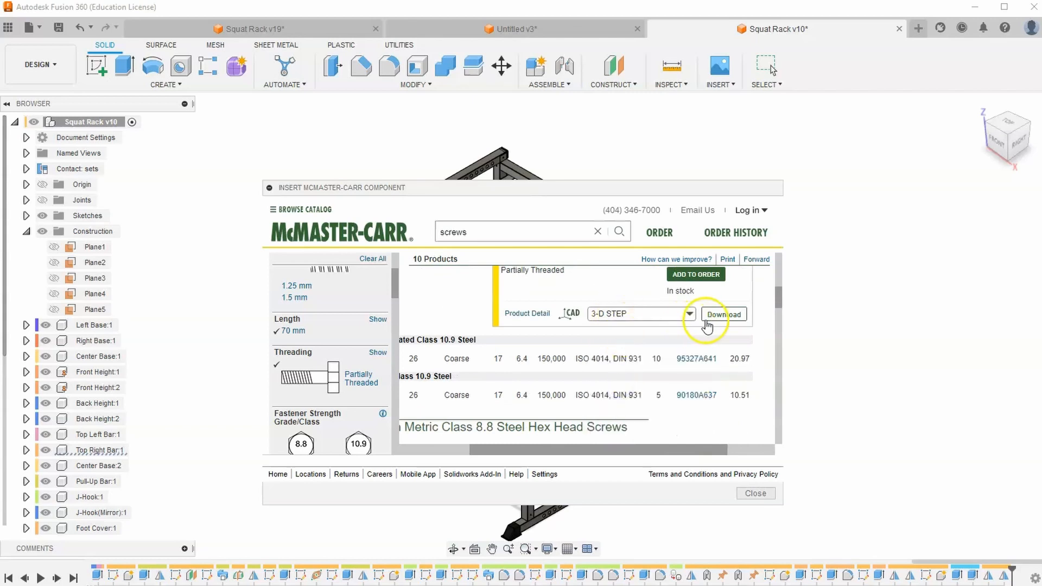
click(726, 316)
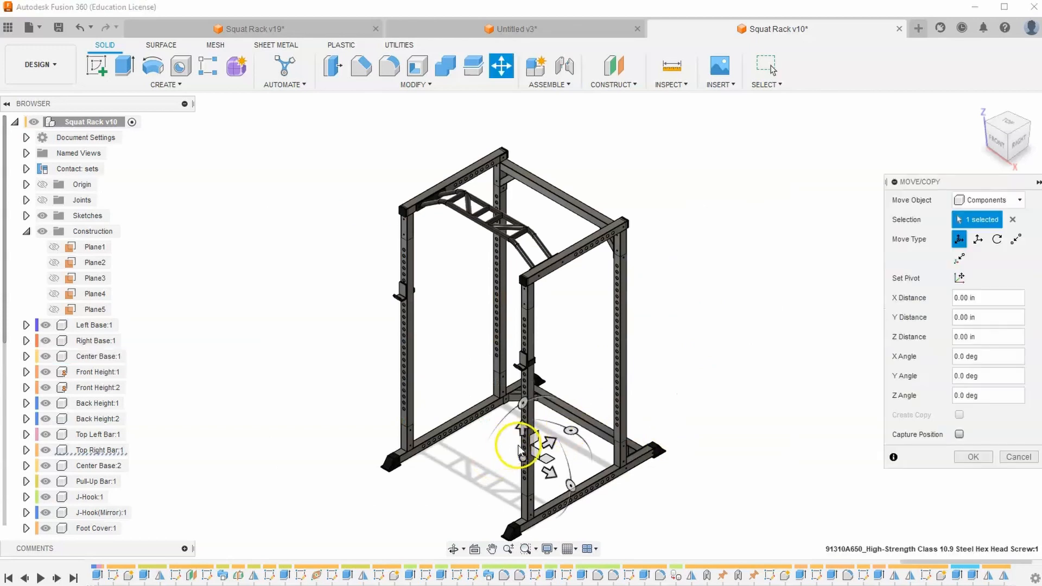
- Accept the inserted hex head screw at its default position without moving or rotating it
scroll(519, 447, up, 5)
middle_drag(514, 452, 562, 386)
drag(997, 123, 1024, 122)
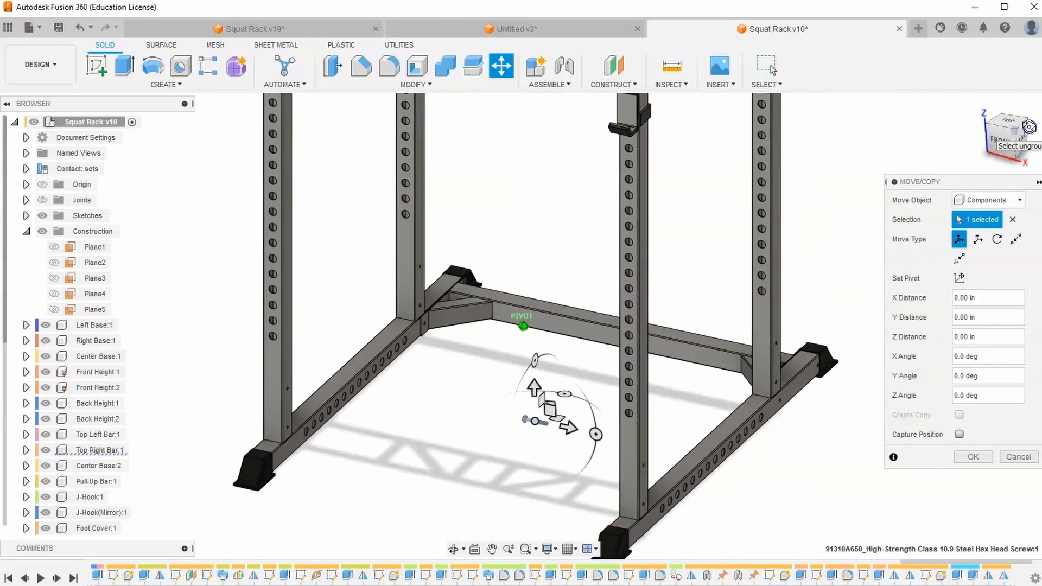
scroll(539, 470, up, 10)
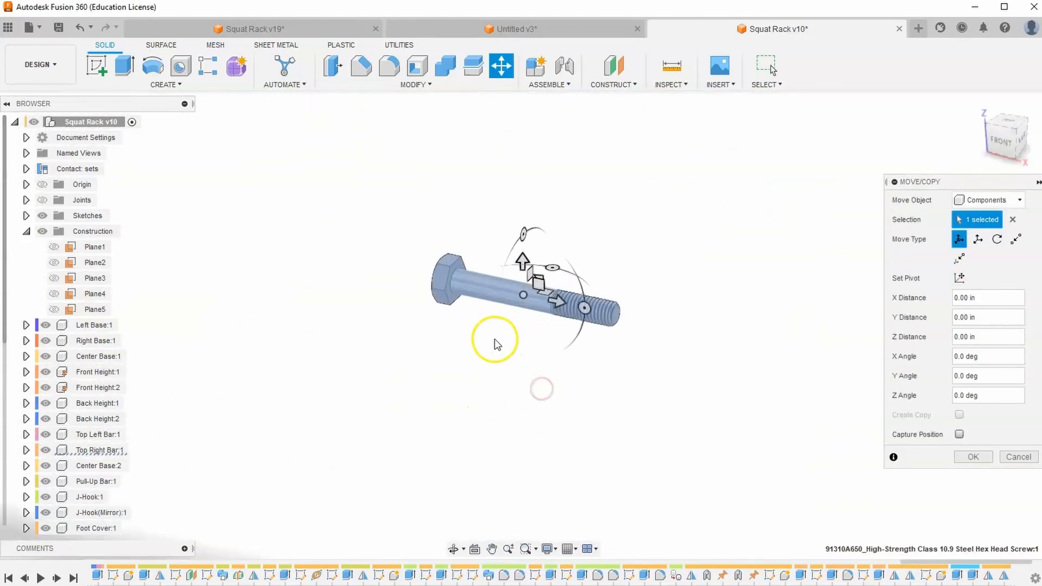
scroll(495, 343, down, 2)
click(972, 457)
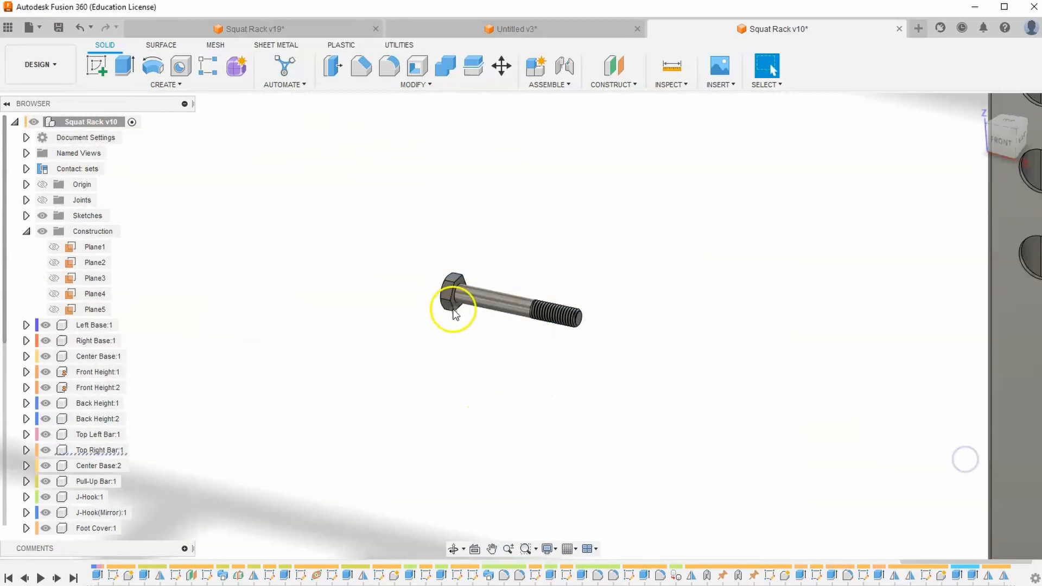
- Begin a joint using the centre of the shank circle beneath the screw's head as the first snap point
scroll(499, 335, down, 3)
click(550, 85)
click(546, 114)
scroll(527, 374, up, 3)
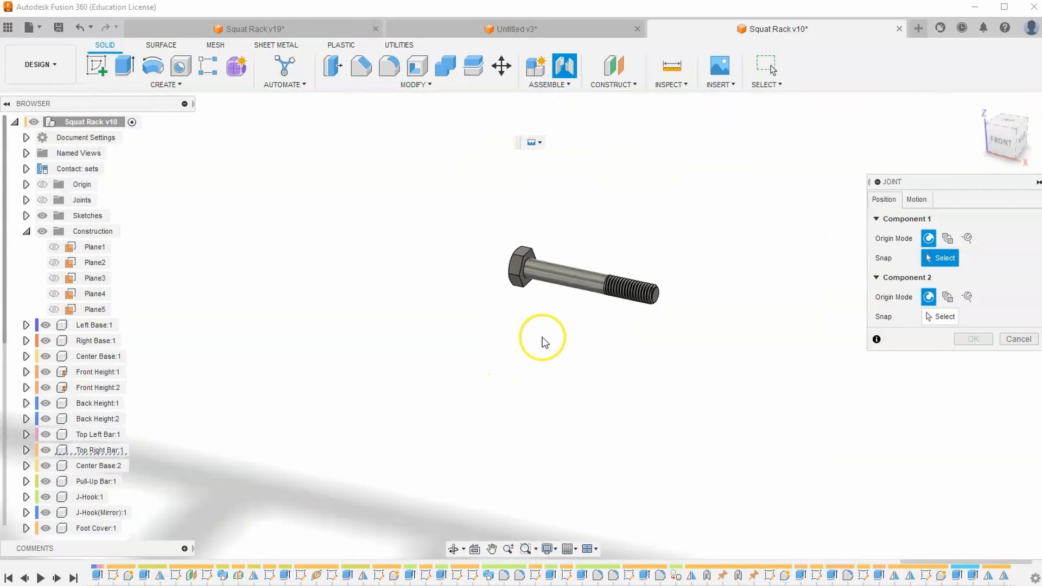
scroll(529, 277, up, 2)
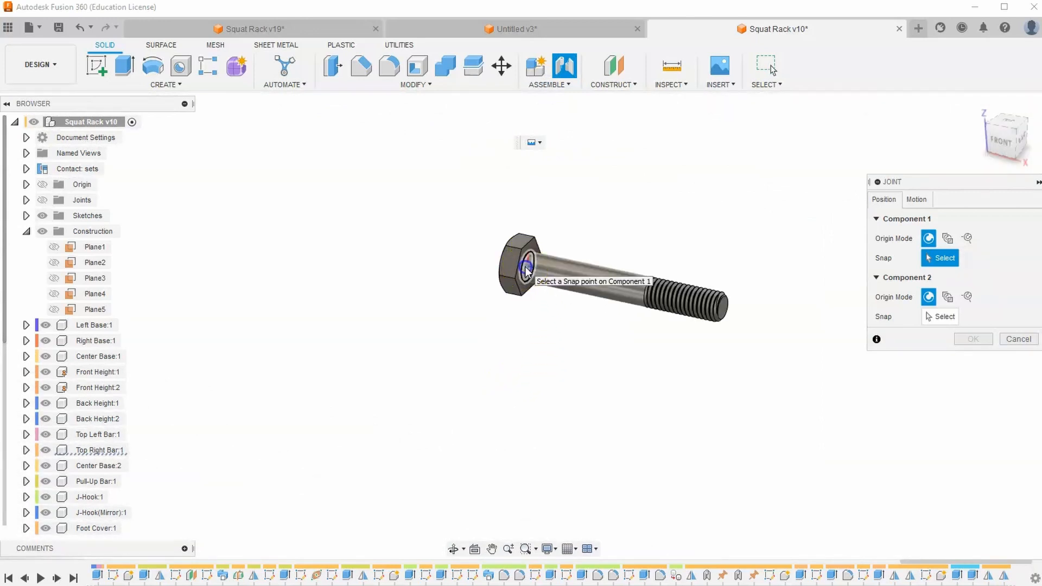
click(527, 270)
- Joint the screw to the upper small bolt hole near the base of Front Height:1, on its outer side face, with zero angle and offsets
scroll(298, 372, down, 5)
middle_drag(516, 380, 539, 377)
scroll(337, 348, up, 3)
middle_drag(293, 356, 446, 421)
scroll(330, 333, up, 2)
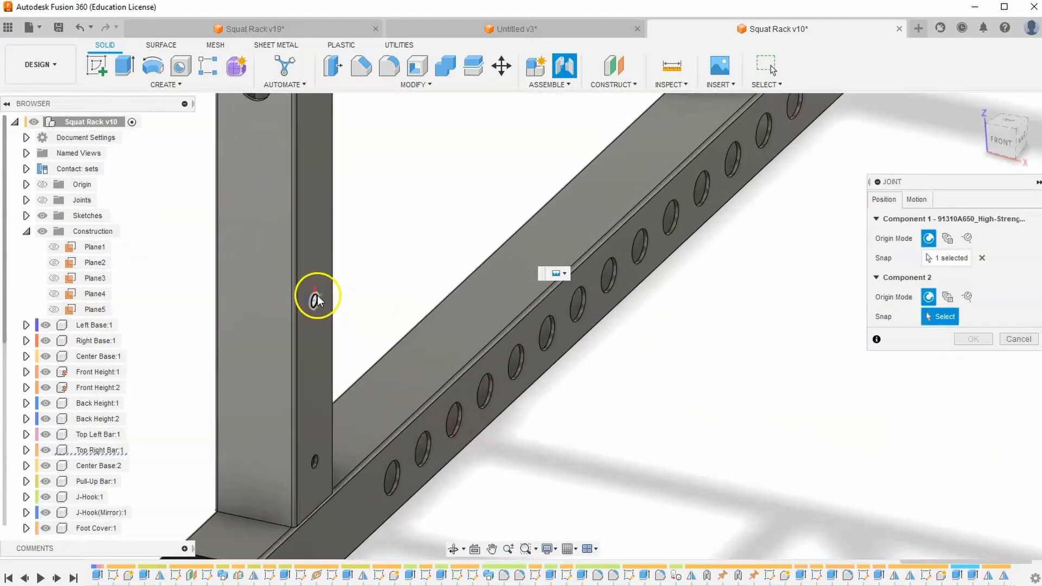
click(987, 124)
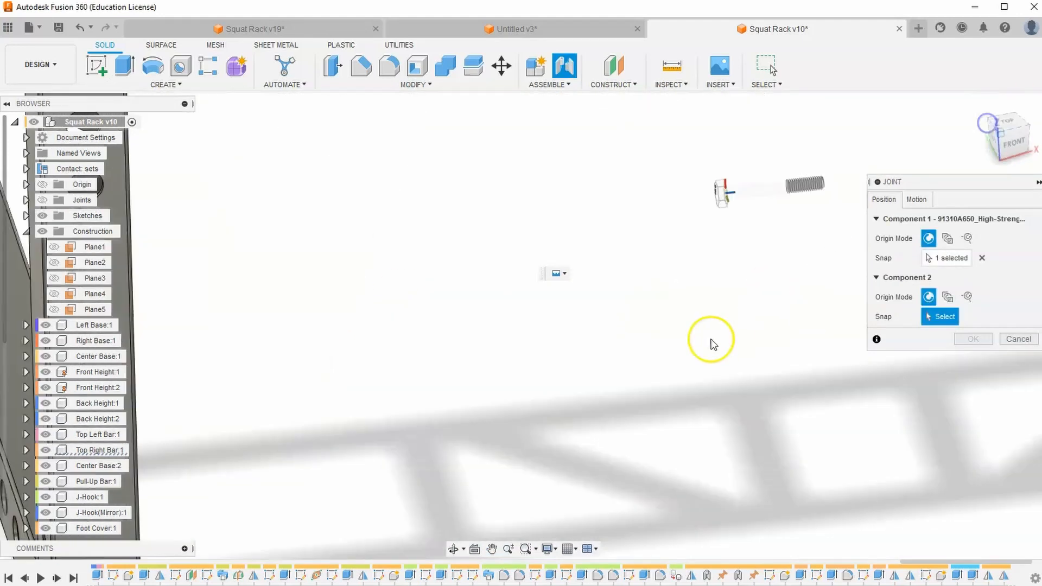
middle_drag(652, 369, 816, 288)
scroll(135, 474, down, 1)
scroll(195, 434, down, 3)
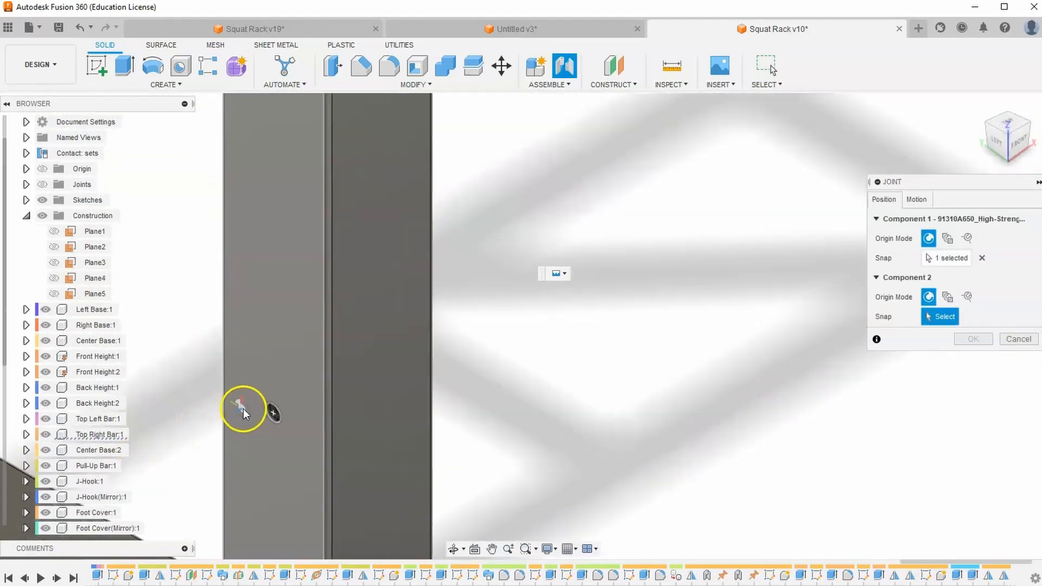
click(275, 411)
scroll(367, 426, up, 3)
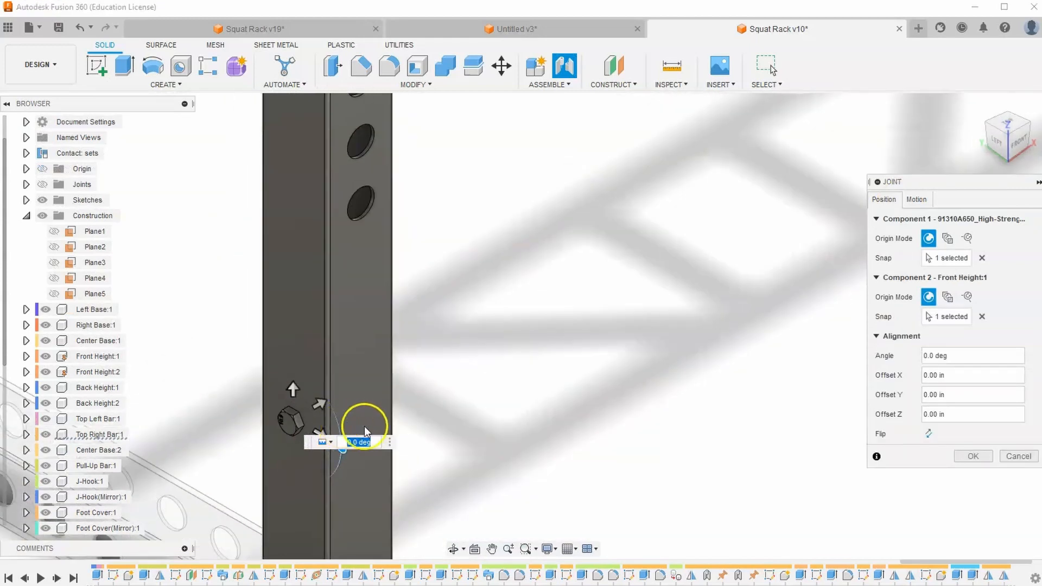
middle_drag(419, 427, 403, 352)
drag(1018, 142, 990, 143)
click(989, 143)
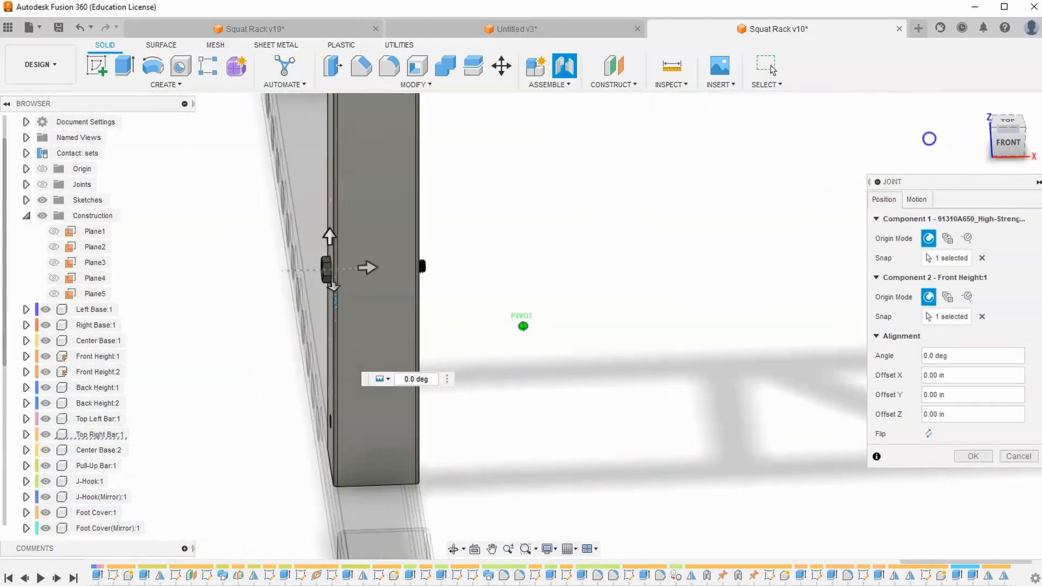
click(972, 456)
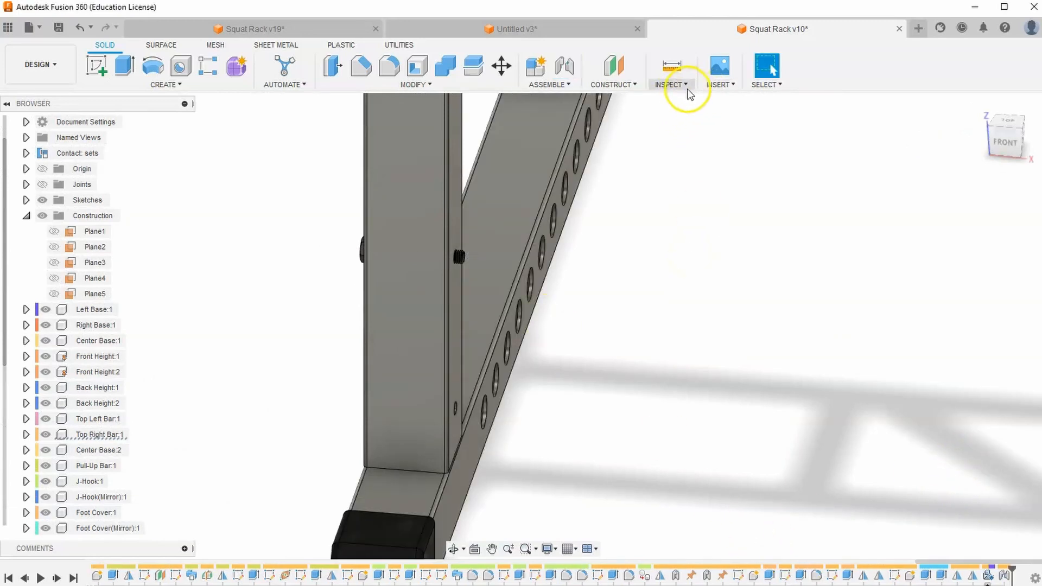
- Reopen the McMaster-Carr component catalog and narrow the nuts to metric hex nuts
click(719, 83)
click(734, 170)
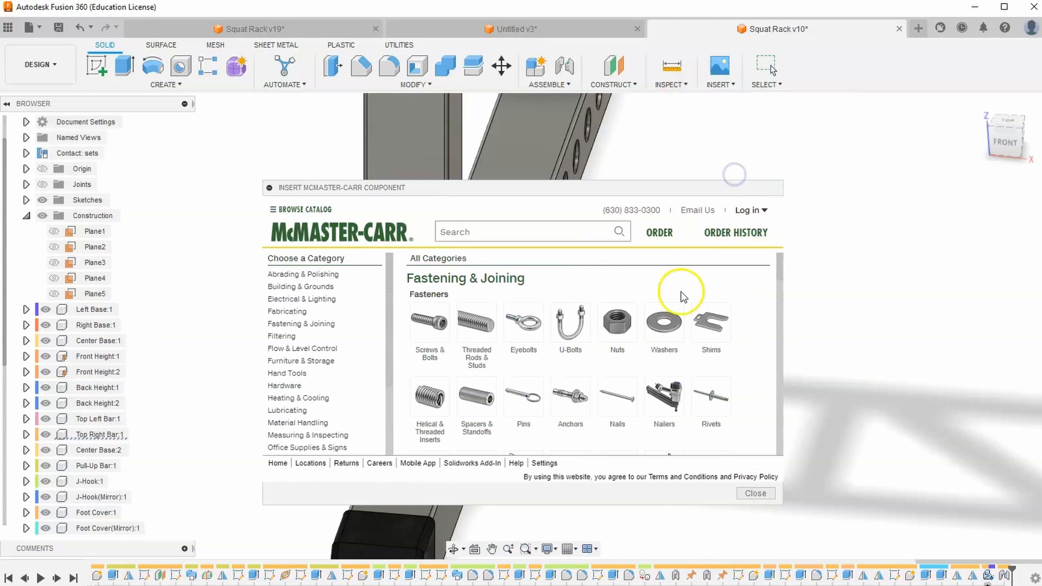
click(619, 330)
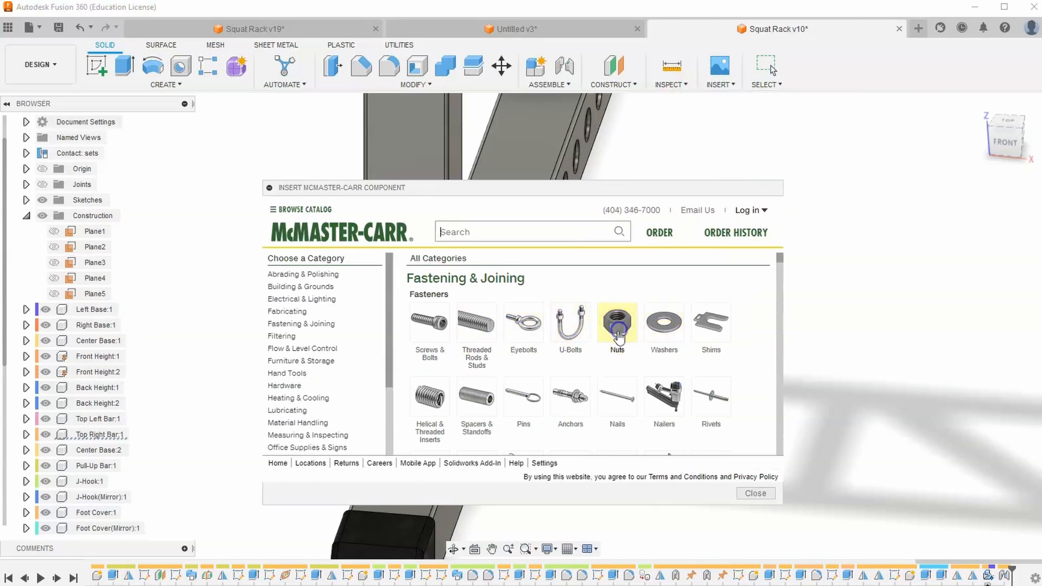
click(445, 334)
click(292, 295)
- Filter the nuts to M10, insert the medium-strength Class 8 steel hex nut 90592A024 as 3-D STEP, and accept its default position
scroll(310, 396, down, 5)
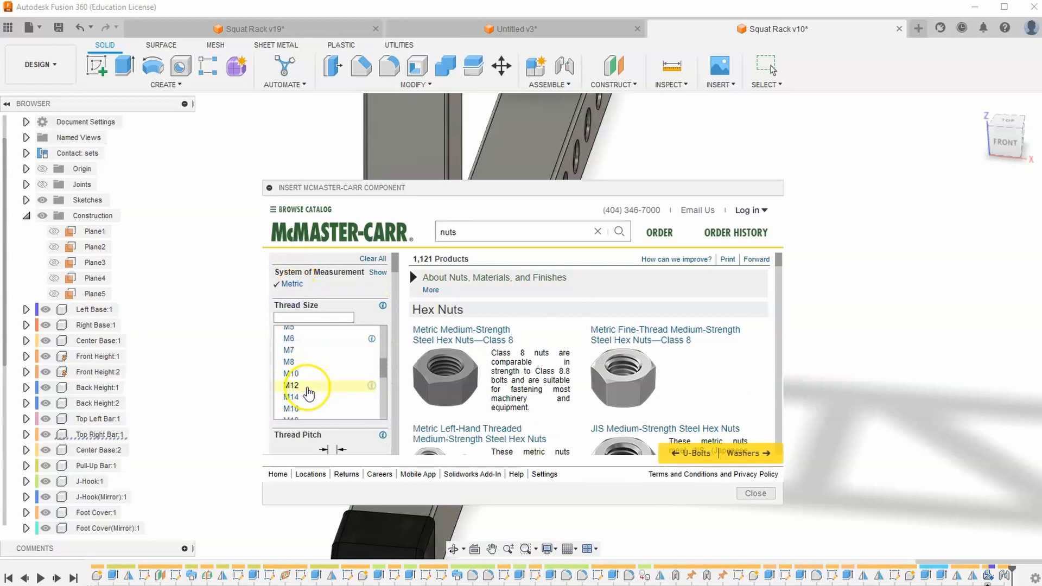
click(302, 375)
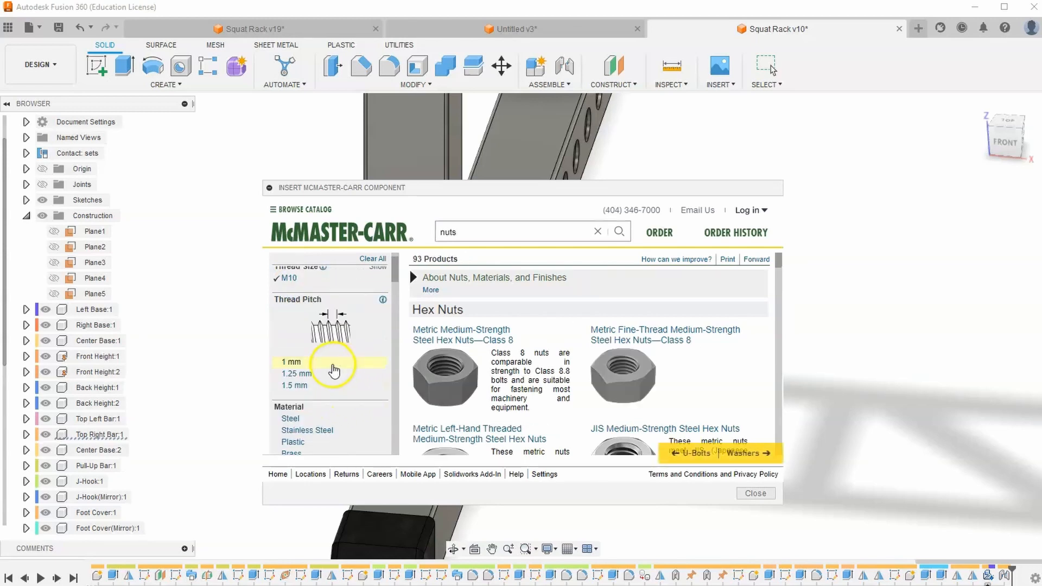
click(545, 352)
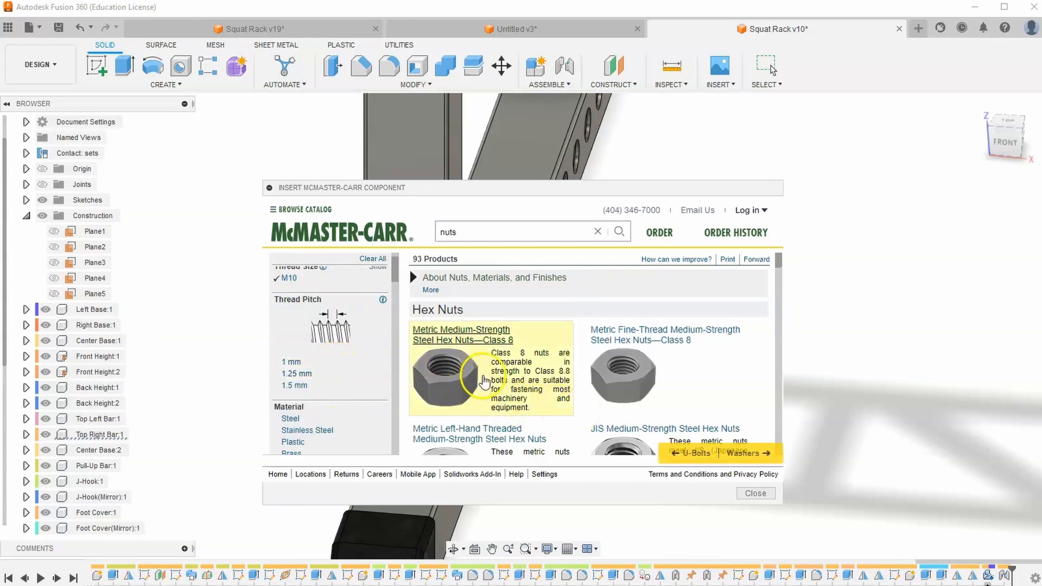
scroll(510, 380, down, 3)
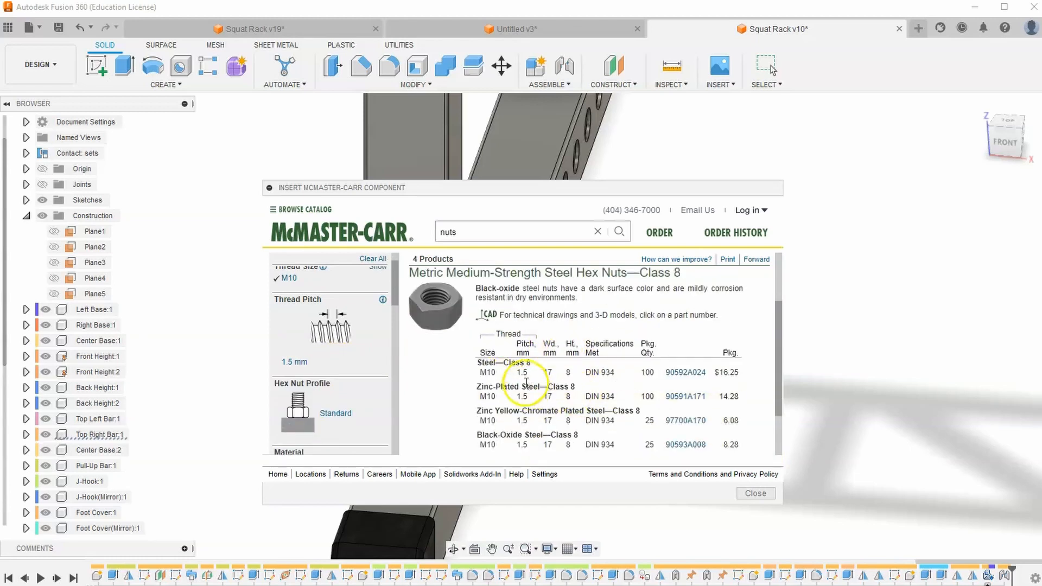
click(668, 372)
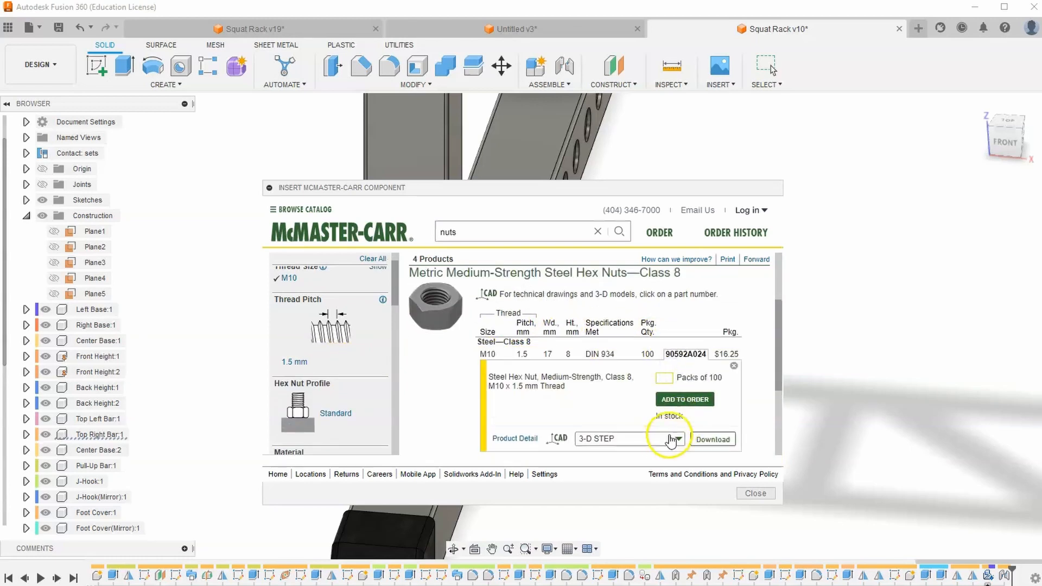
click(706, 441)
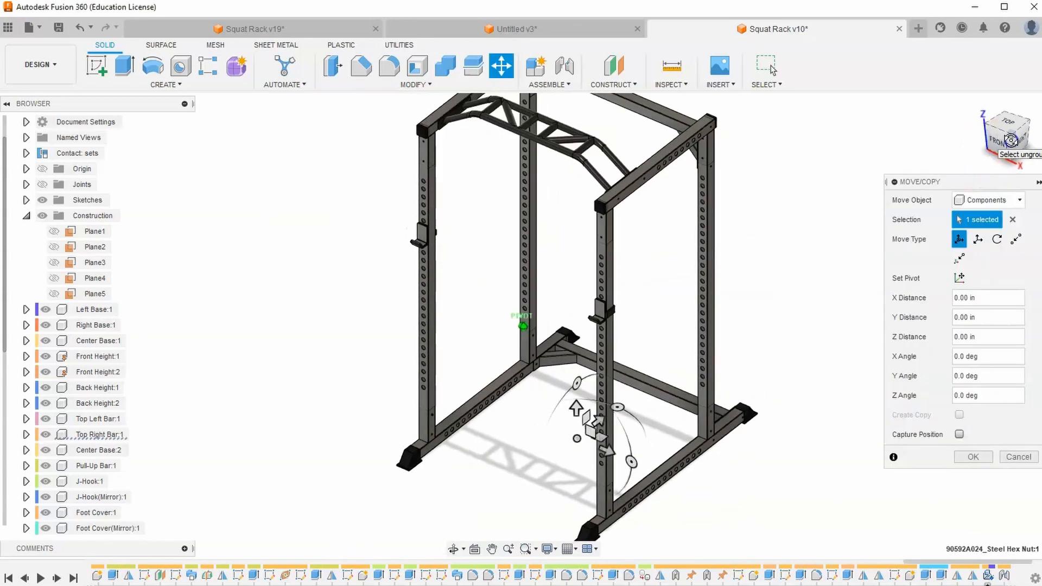
scroll(565, 421, up, 10)
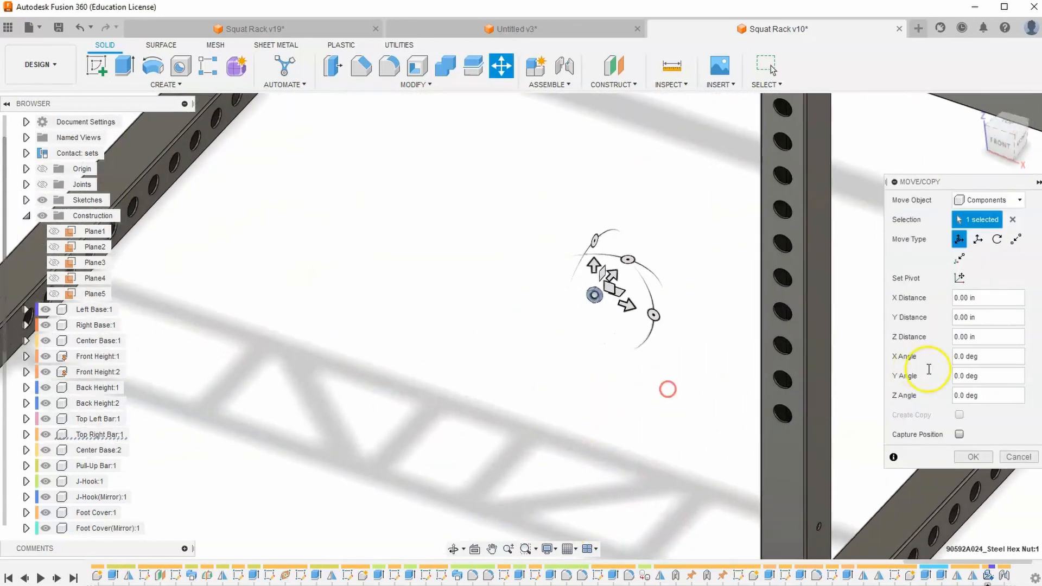
click(972, 455)
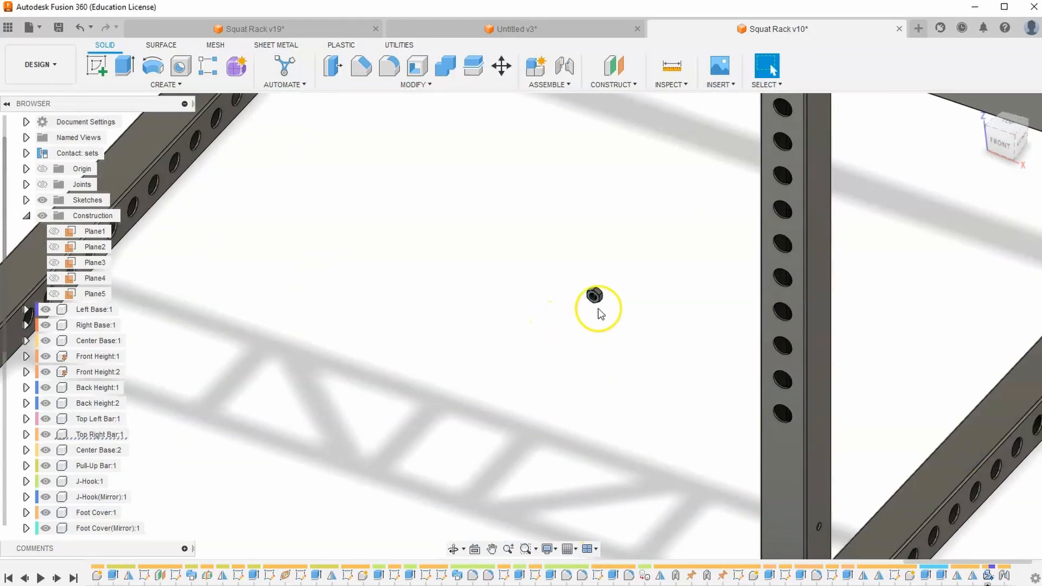
- Joint the nut's threaded hole circle to the upper small bolt hole on Front Height:1's inner side, flipped, at -90 deg with zero offsets
key(j)
scroll(588, 300, up, 5)
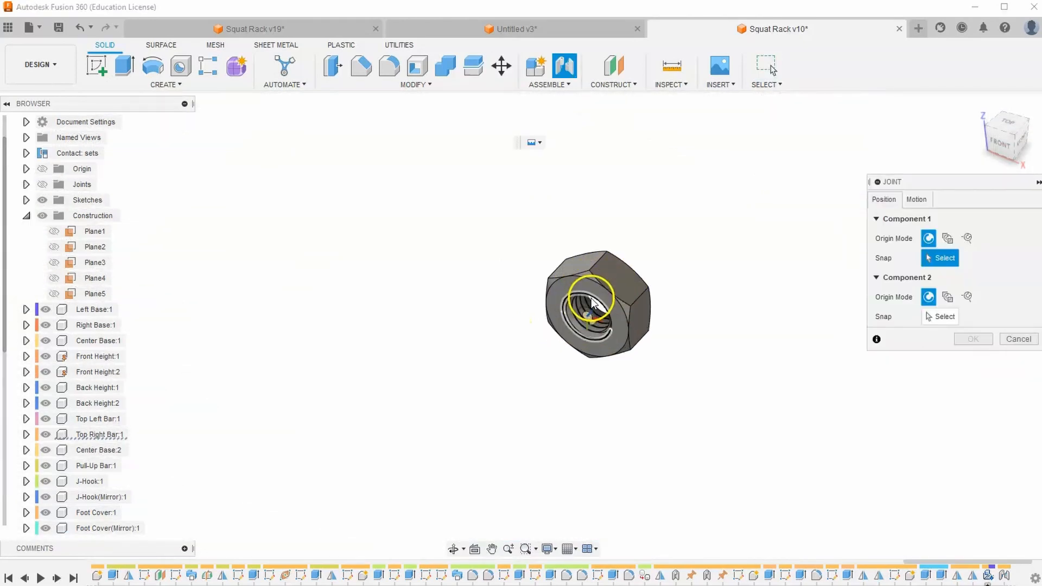
click(590, 301)
scroll(507, 342, down, 6)
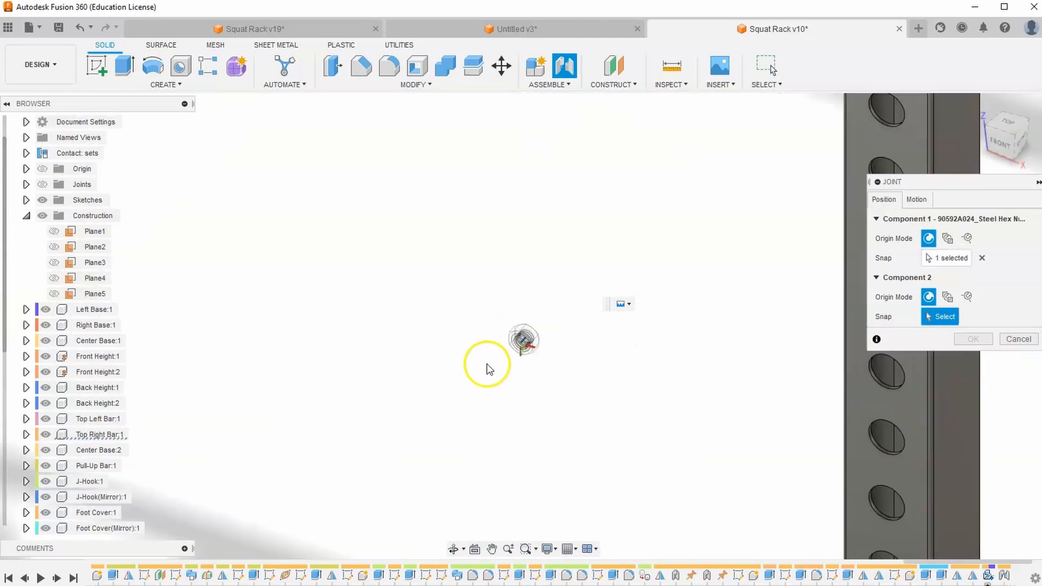
scroll(260, 260, up, 10)
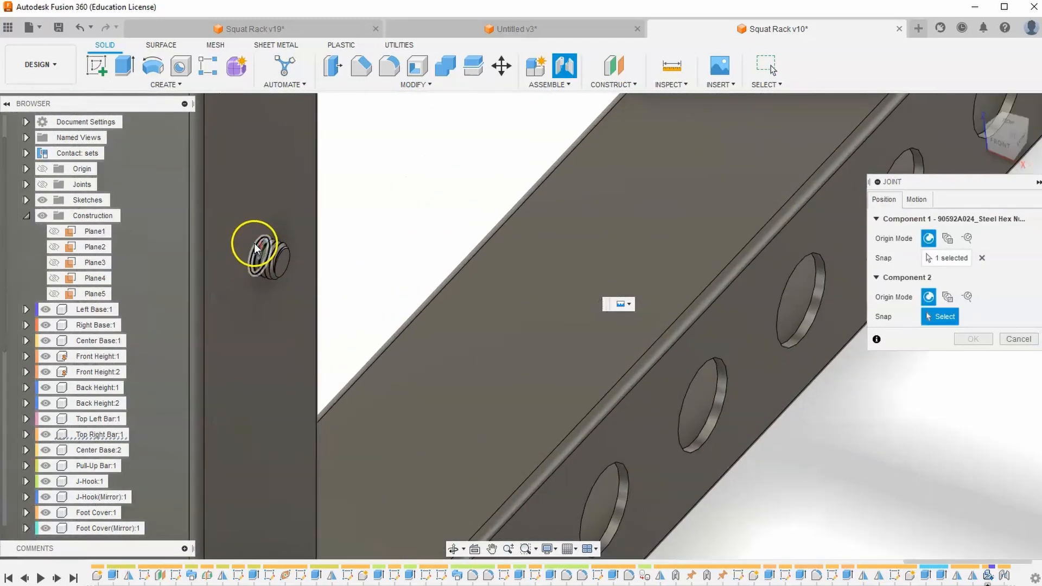
click(273, 263)
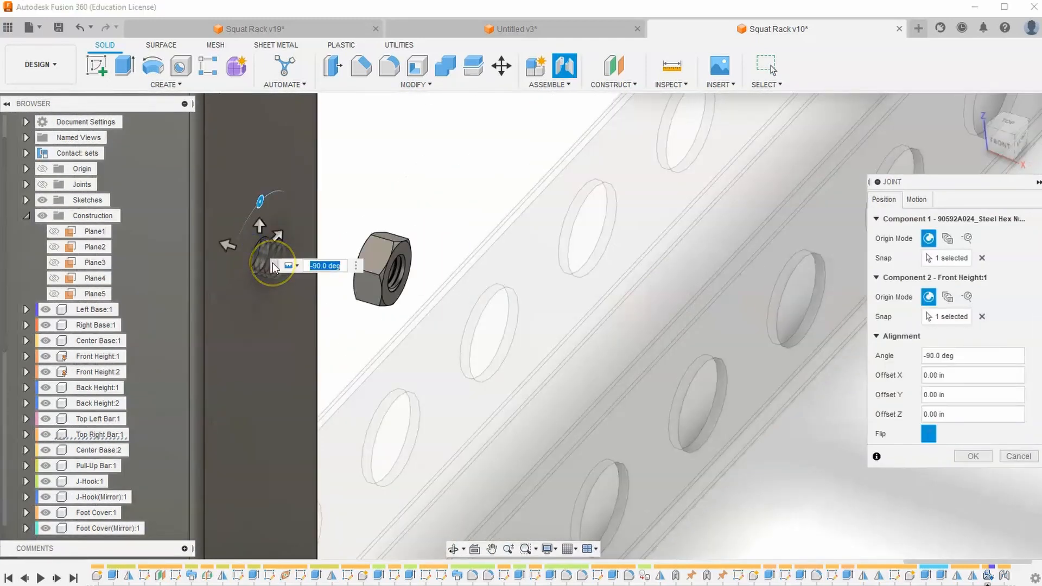
click(973, 462)
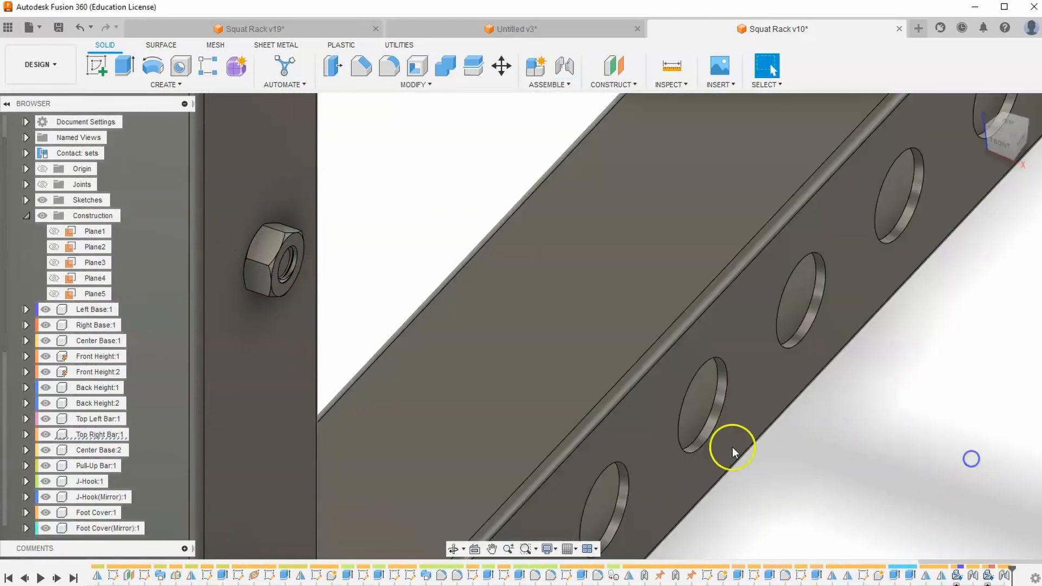
- Copy the hex head screw and hex nut together straight down into the lower small bolt hole of Front Height:1
scroll(394, 350, down, 4)
middle_drag(392, 349, 398, 295)
scroll(451, 303, down, 2)
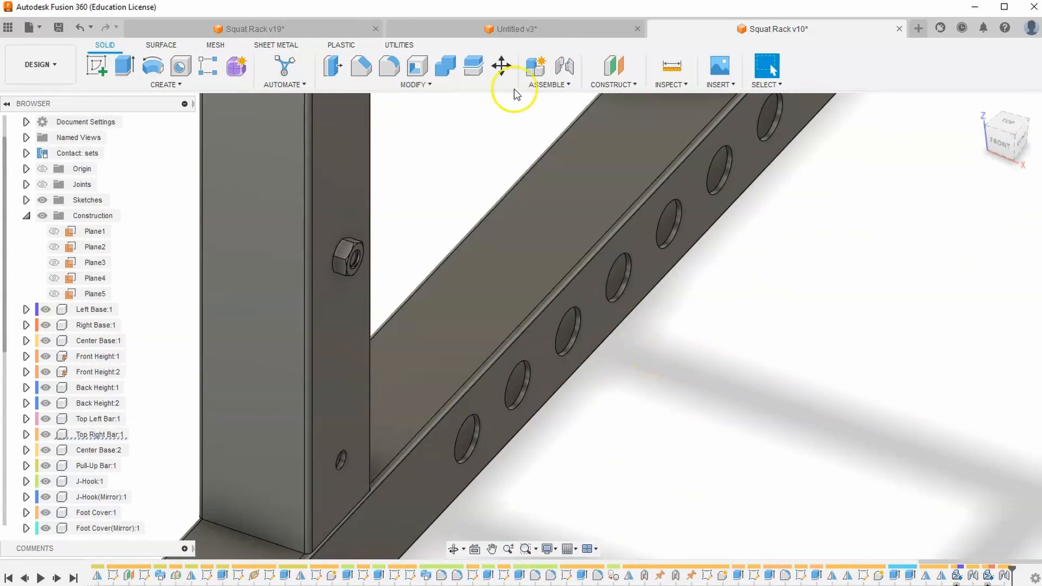
click(502, 68)
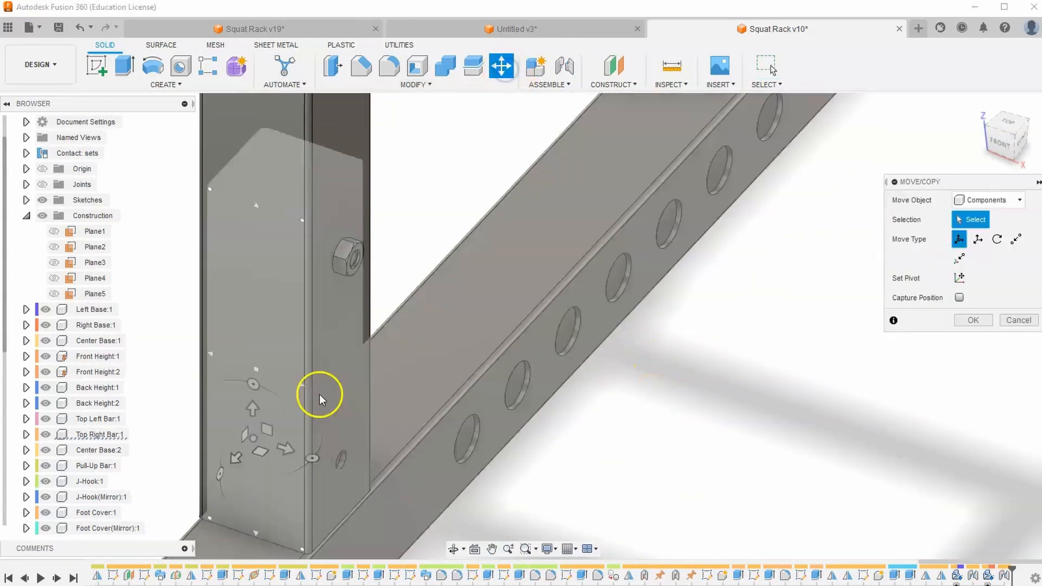
click(26, 215)
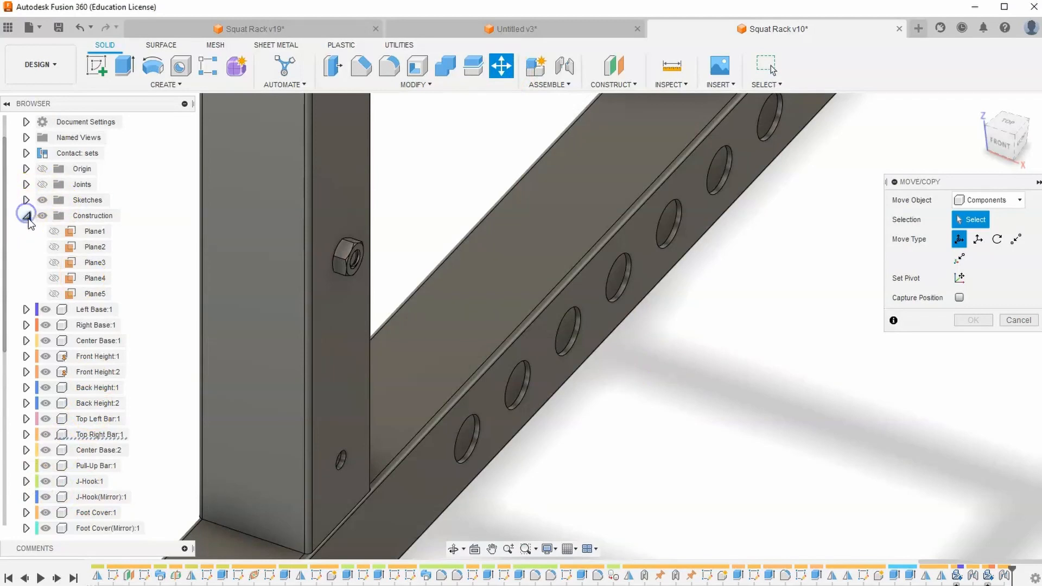
scroll(93, 326, down, 2)
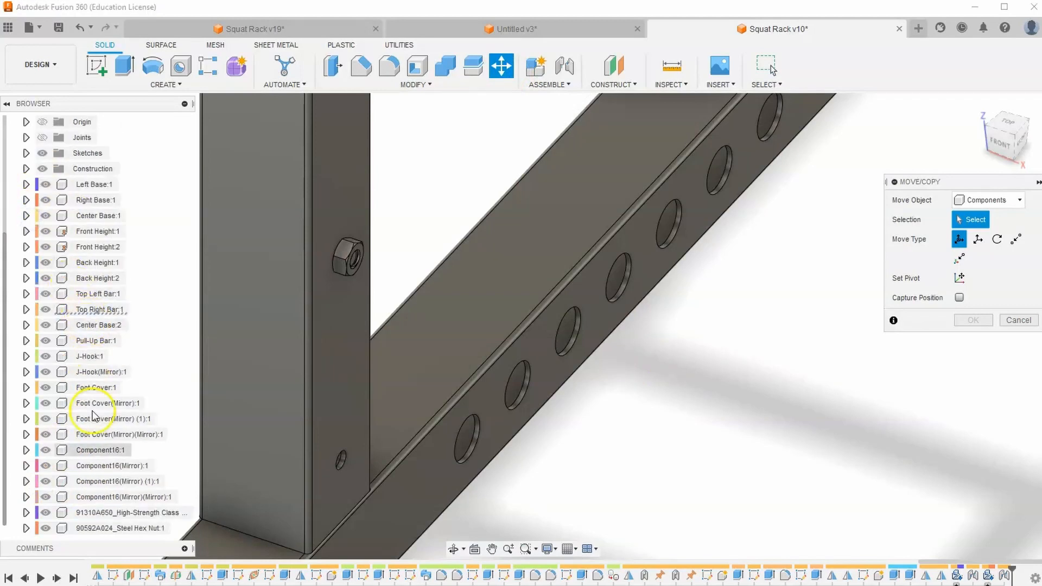
click(114, 513)
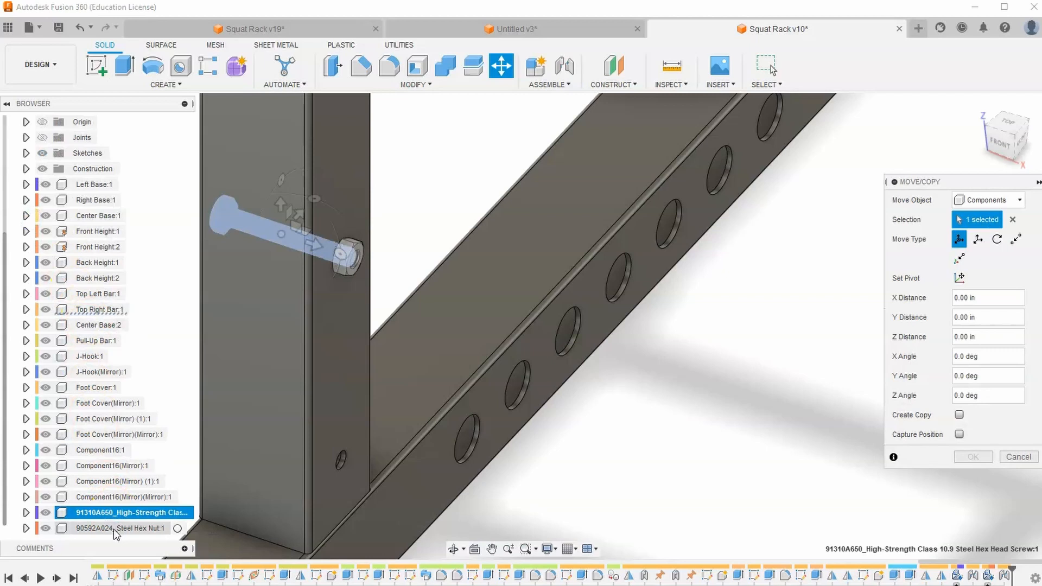
click(112, 529)
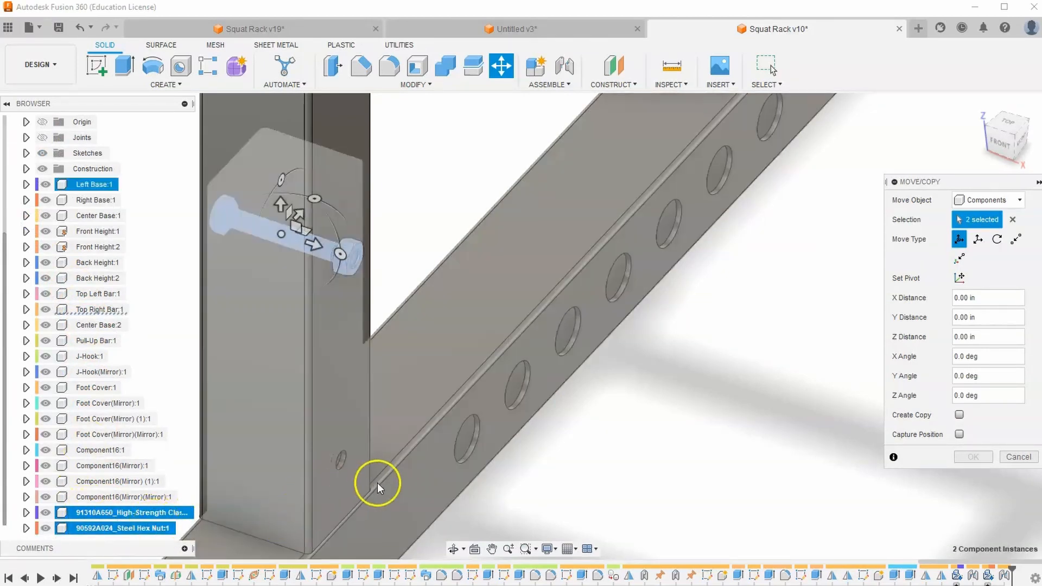
click(959, 415)
drag(280, 206, 273, 415)
click(974, 436)
- Copy both screw-and-nut pairs 35 in along Y into the small bolt holes of the back upright on Left Base:1
scroll(601, 404, down, 3)
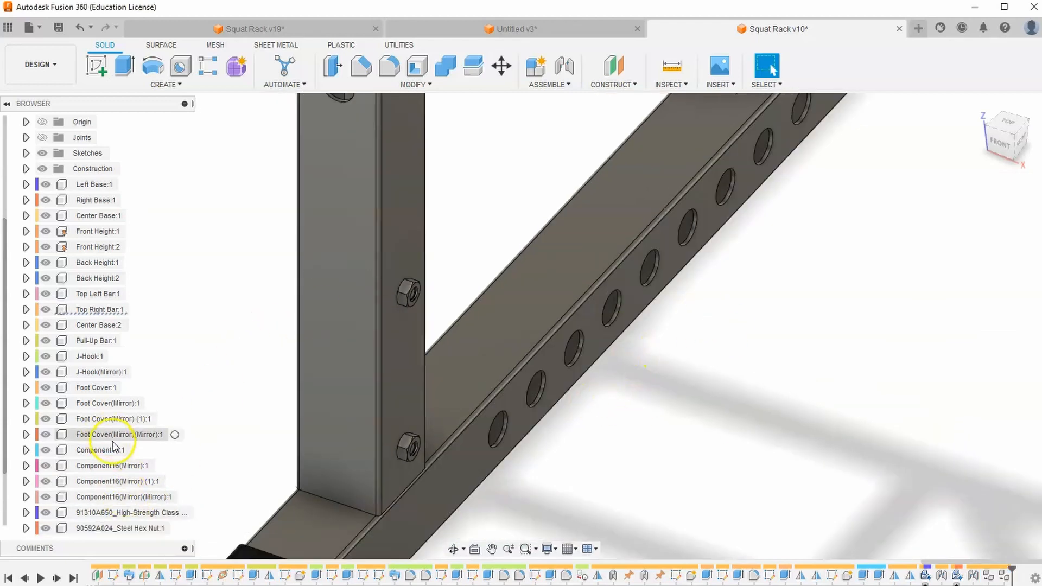
scroll(112, 445, down, 2)
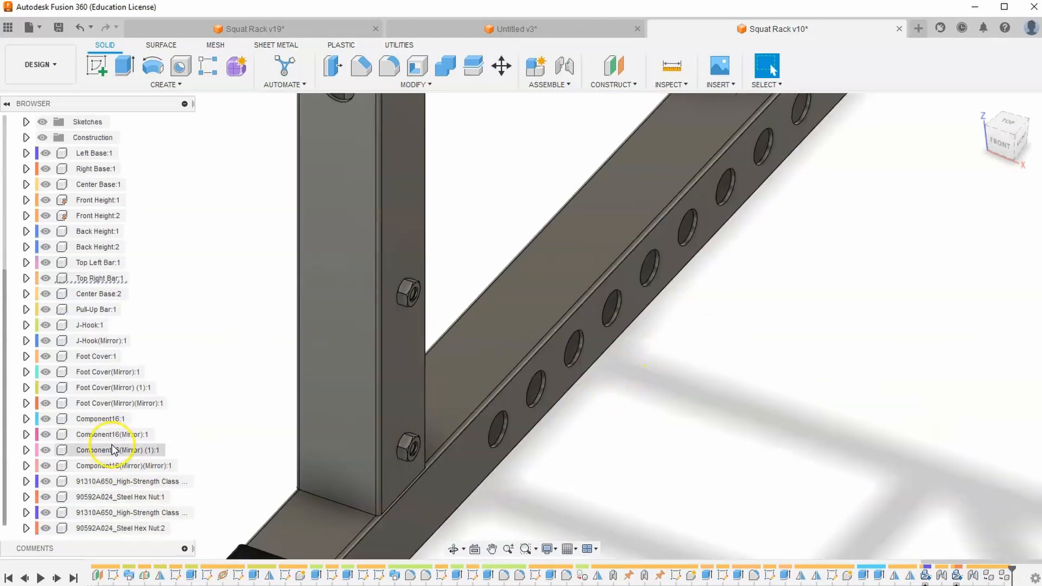
click(136, 480)
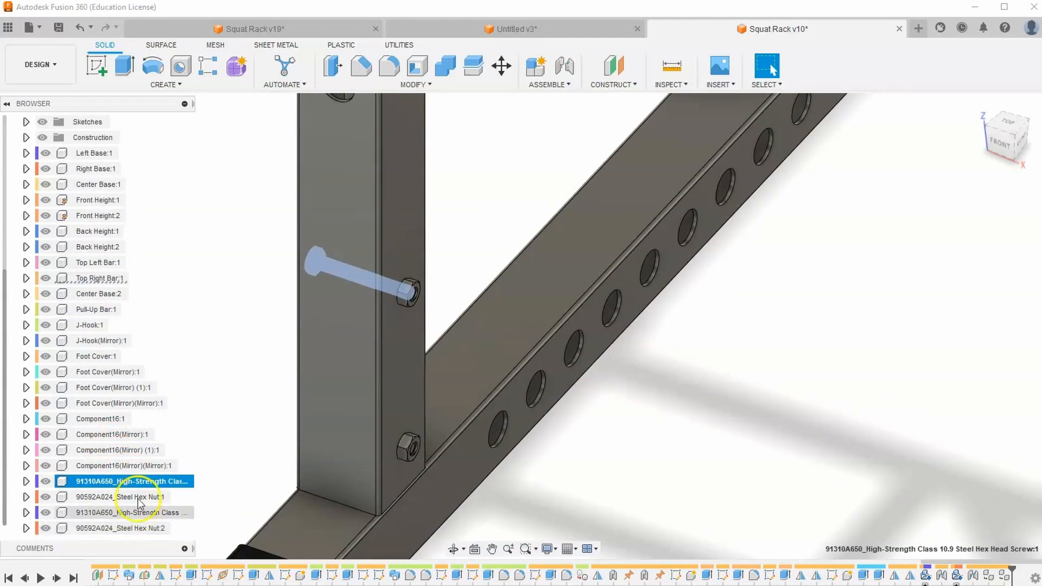
ctrl+click(115, 494)
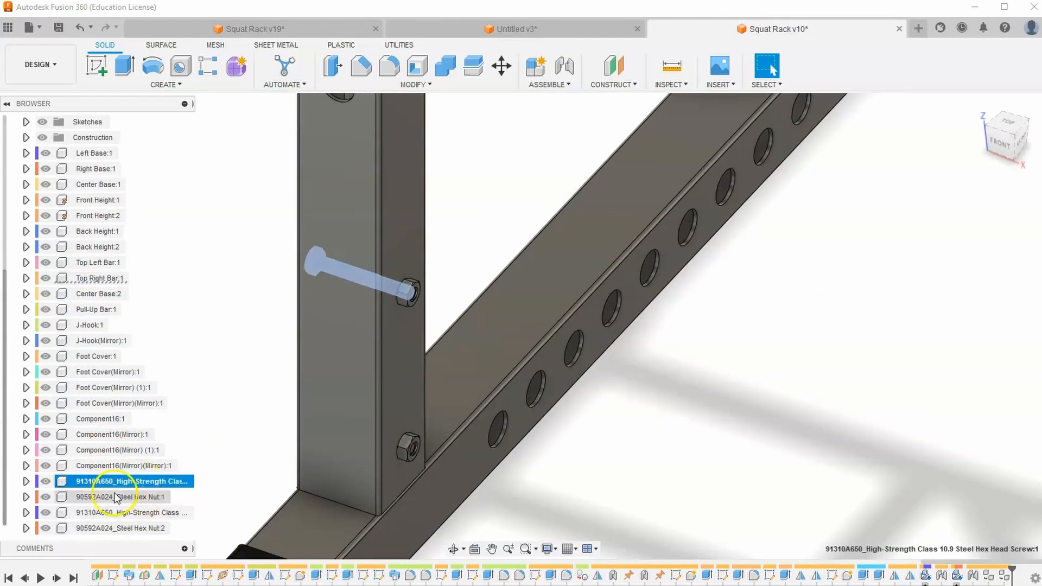
shift+click(132, 528)
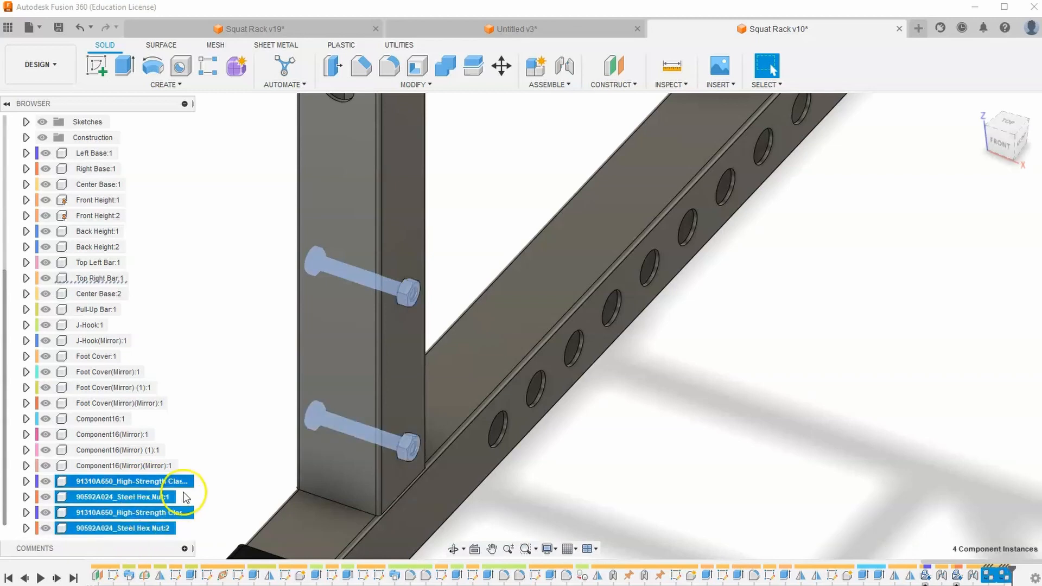
click(502, 71)
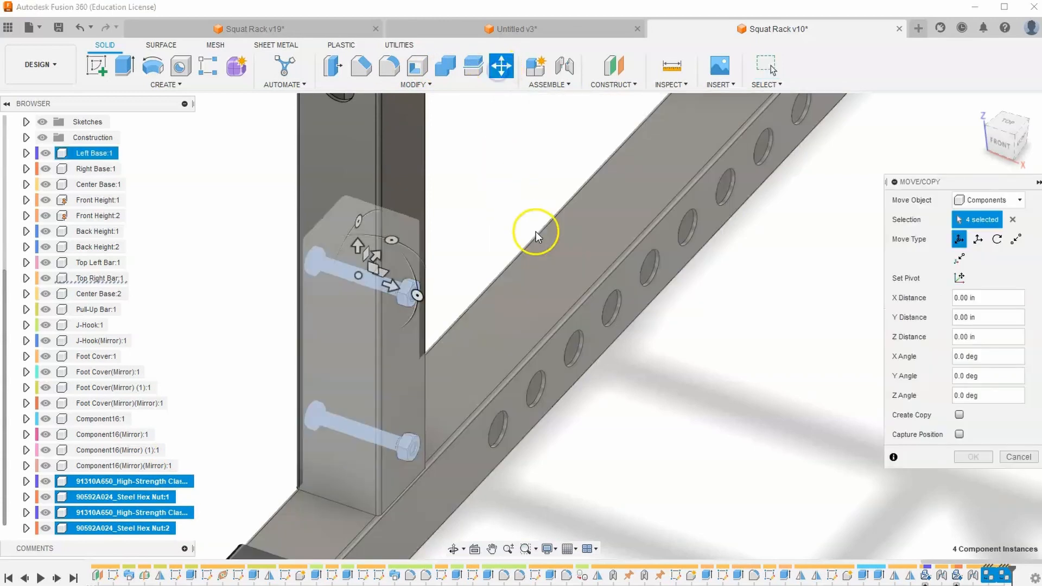
click(958, 416)
middle_drag(727, 415, 665, 530)
click(1031, 135)
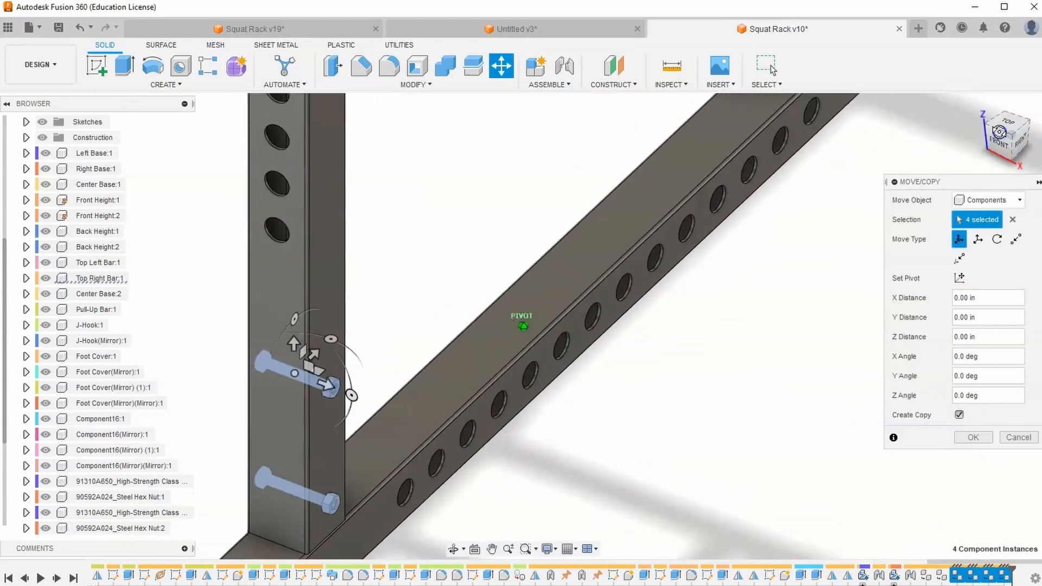
shift+middle_drag(584, 345, 534, 263)
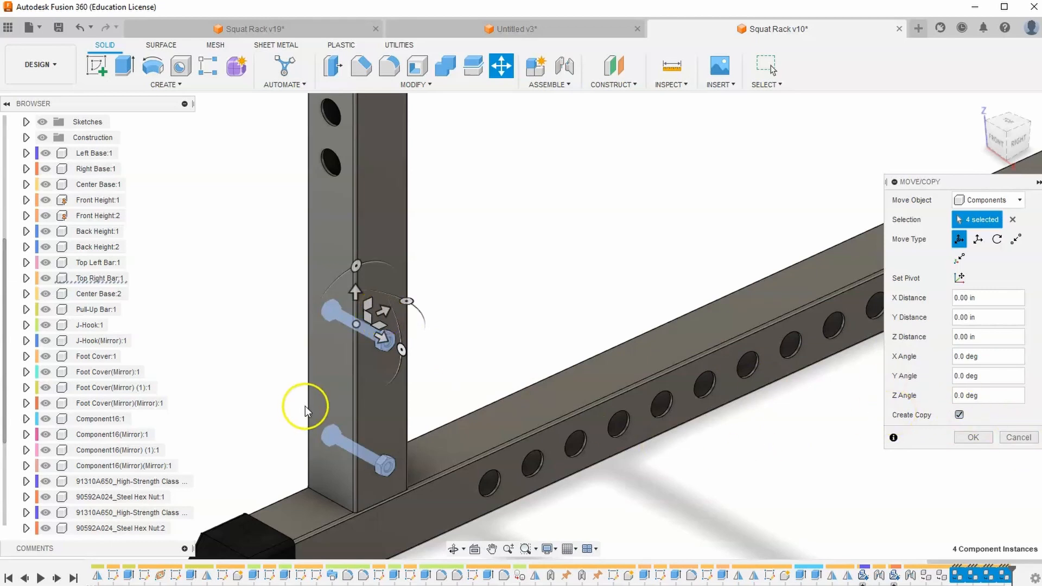
drag(386, 339, 751, 274)
middle_drag(751, 275, 566, 420)
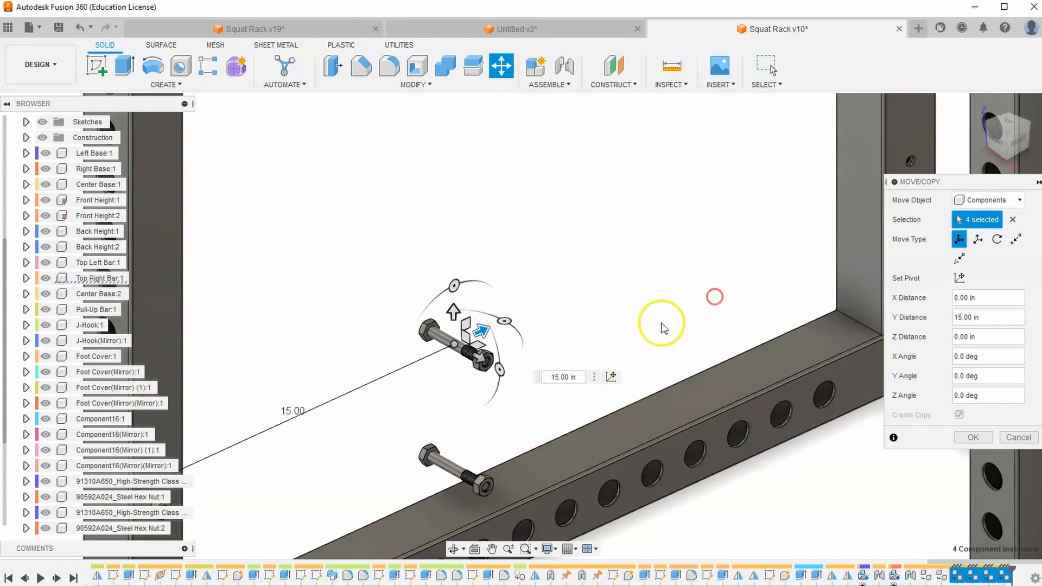
middle_drag(662, 323, 749, 272)
drag(569, 278, 790, 216)
middle_drag(790, 216, 482, 340)
drag(462, 310, 703, 238)
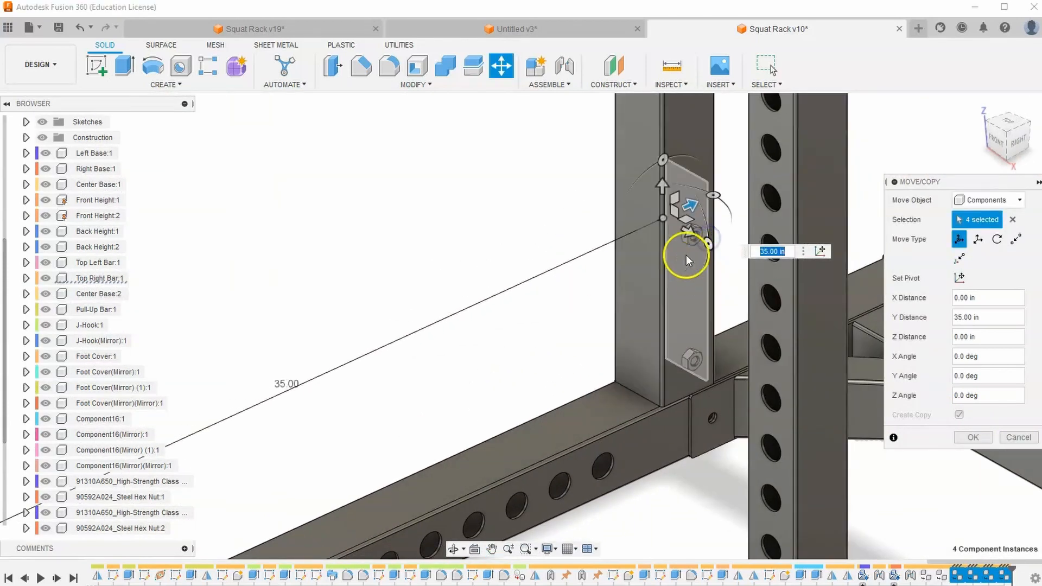
scroll(642, 274, down, 2)
middle_drag(642, 274, 727, 243)
scroll(480, 379, down, 2)
middle_drag(480, 379, 554, 304)
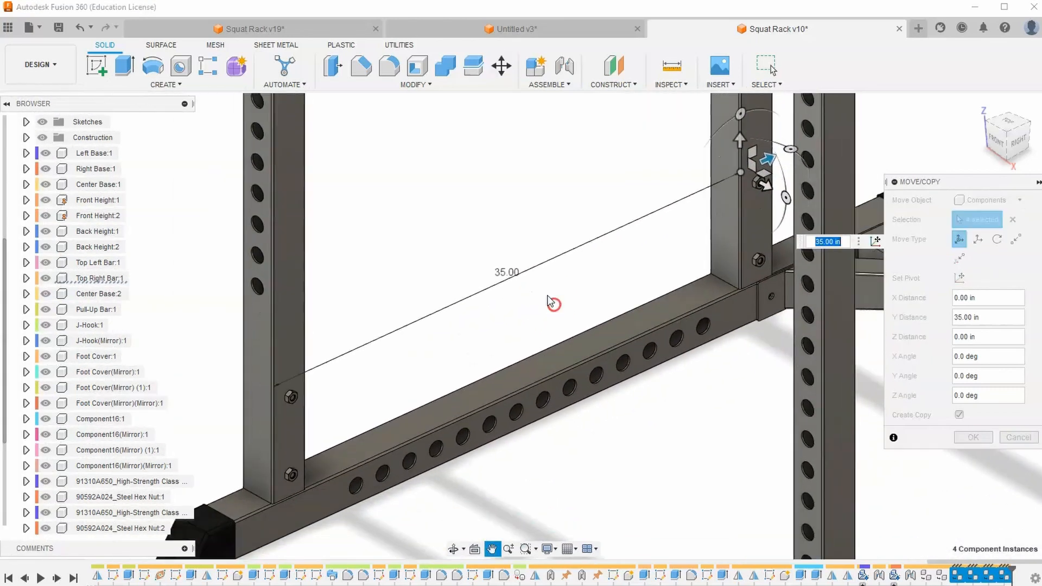
click(978, 434)
- Examine the remaining small bolt holes on the uprights, top bars and base of the rack
scroll(596, 447, down, 3)
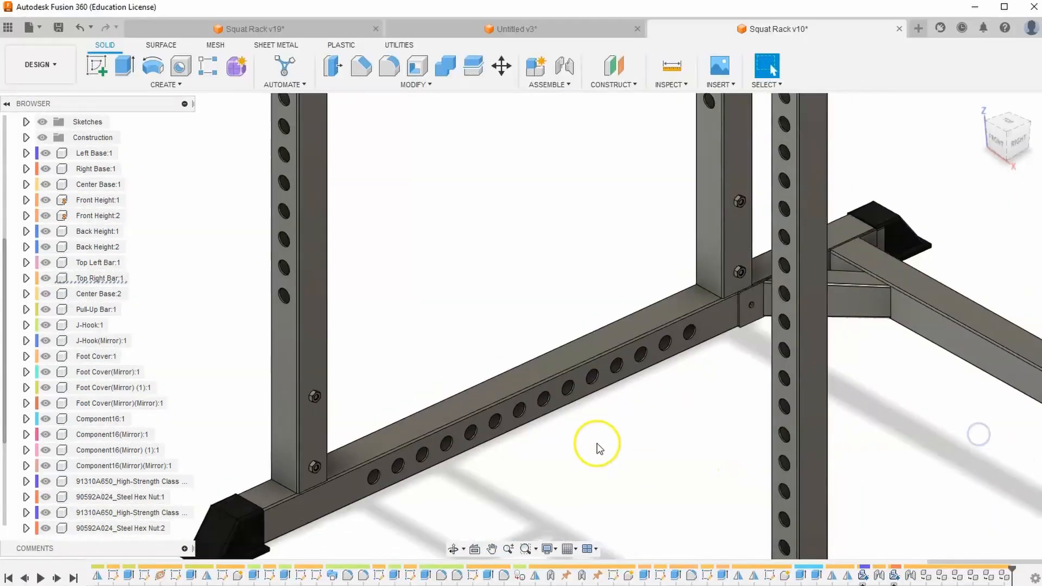
middle_drag(614, 461, 617, 513)
scroll(584, 344, up, 2)
middle_drag(580, 342, 607, 573)
scroll(584, 395, down, 3)
scroll(607, 573, up, 1)
scroll(588, 529, down, 4)
middle_drag(593, 504, 601, 444)
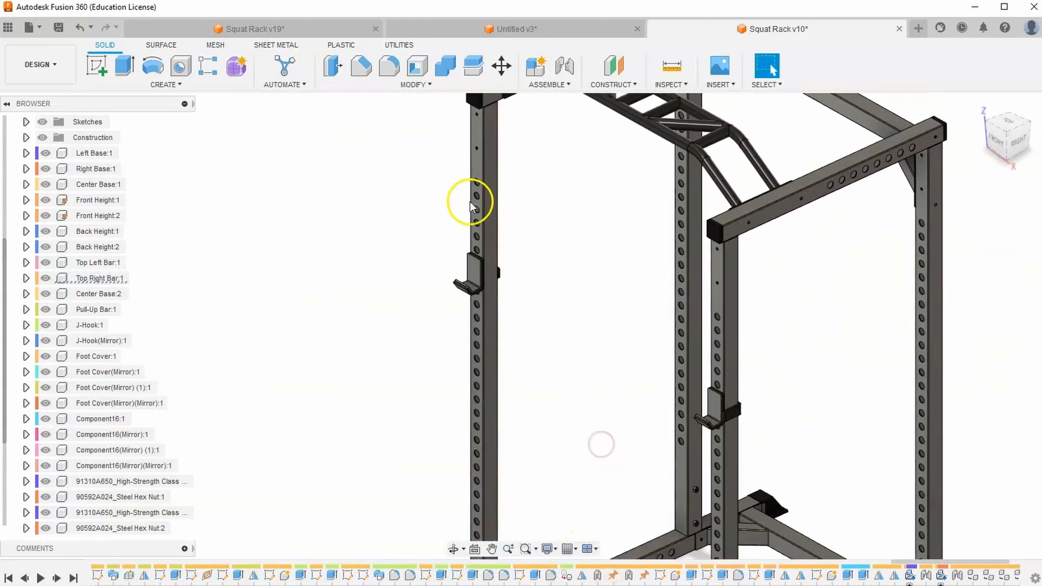
scroll(478, 149, up, 5)
scroll(479, 167, down, 5)
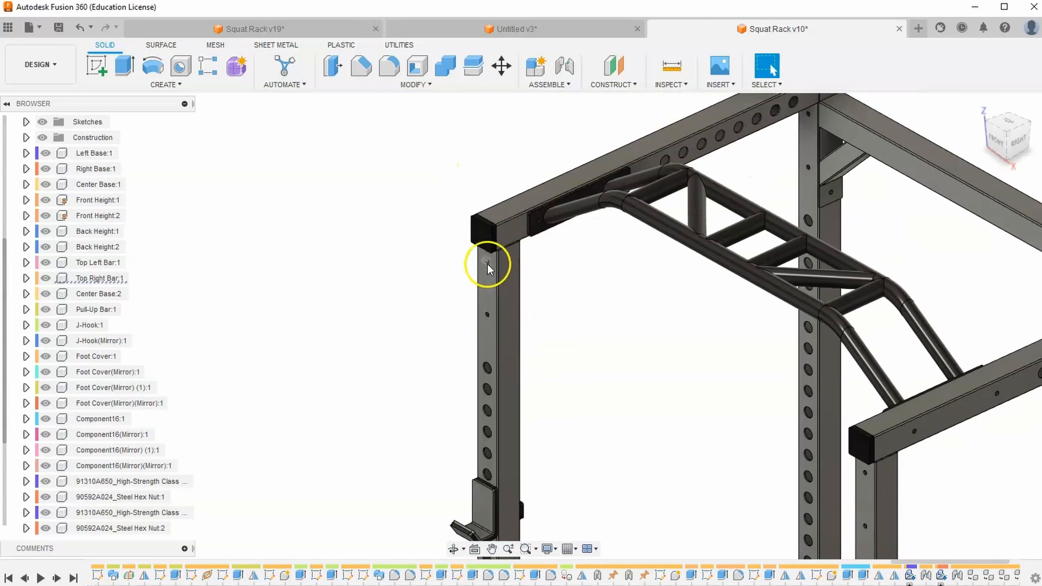
mouse_move(791, 233)
shift+middle_down()
mouse_move(719, 440)
mouse_move(717, 273)
shift+middle_up()
scroll(716, 274, up, 2)
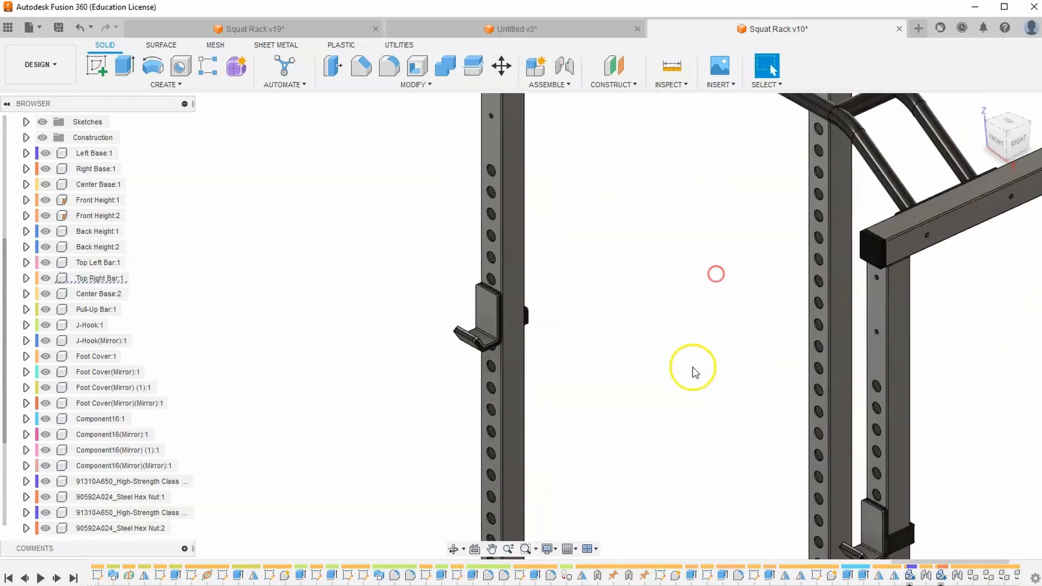
middle_drag(681, 396, 697, 135)
scroll(635, 369, down, 2)
middle_drag(625, 464, 636, 338)
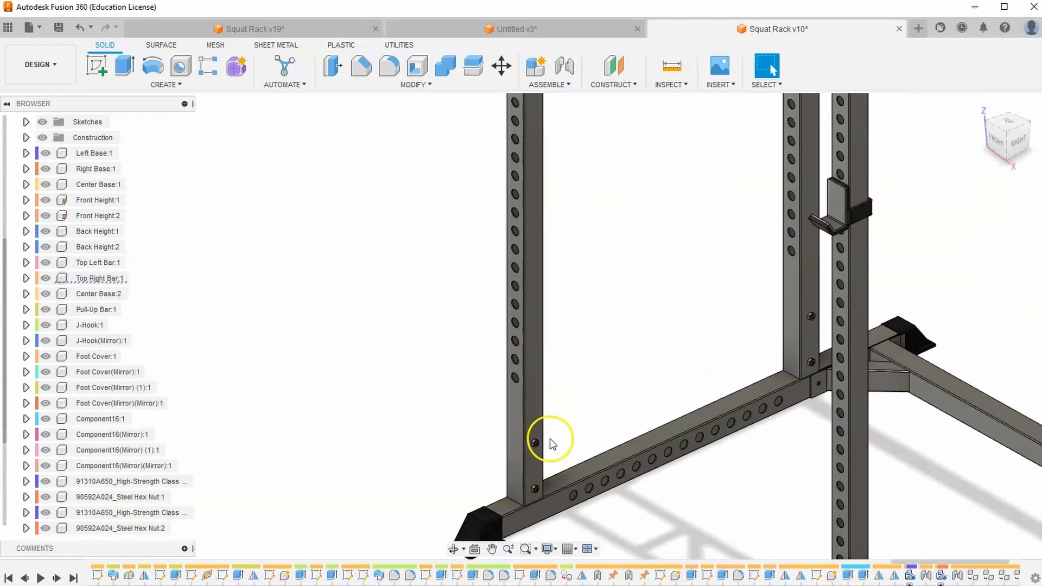
- Duplicate the first hex head screw and hex nut together and place the copies in open space beside the front upright's lower end
scroll(549, 438, up, 2)
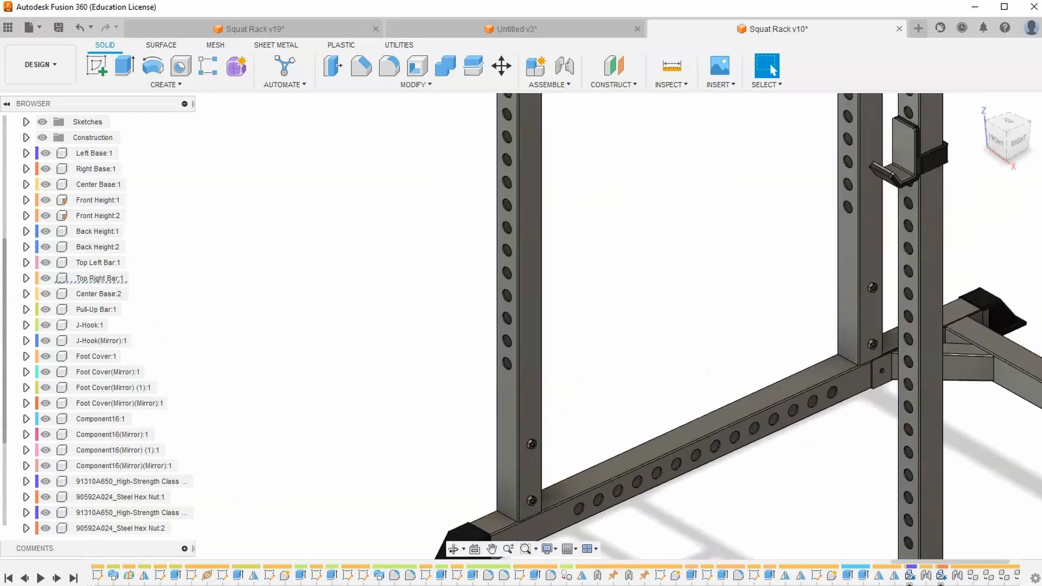
scroll(169, 519, down, 2)
click(151, 421)
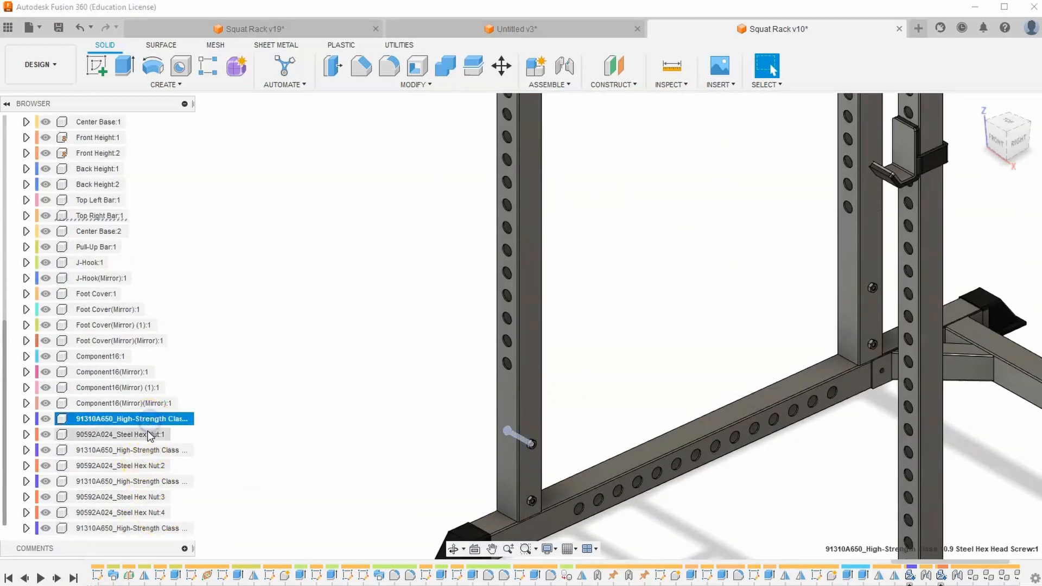
ctrl+click(149, 436)
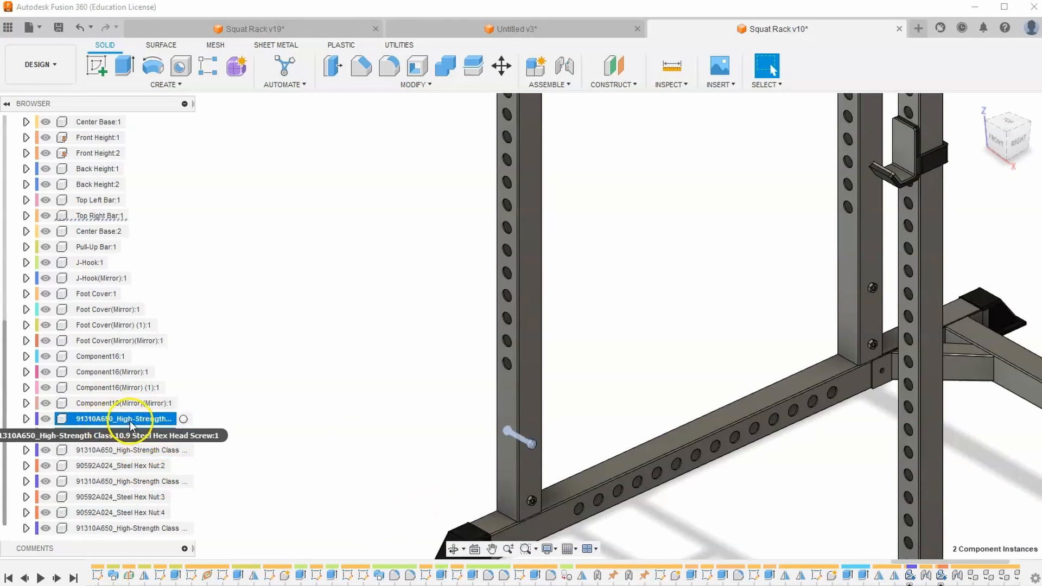
right_click(131, 422)
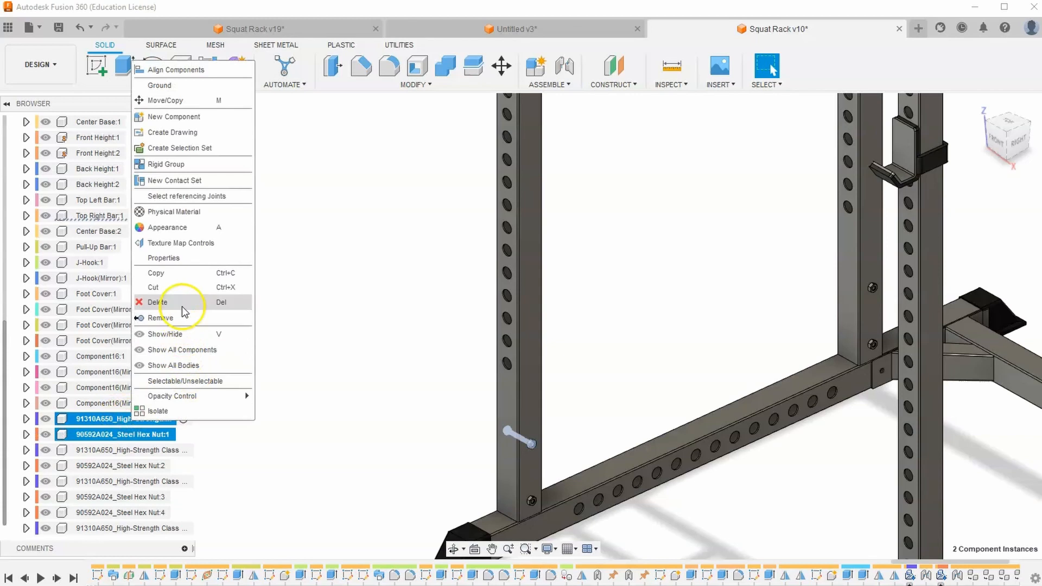
click(179, 278)
click(376, 361)
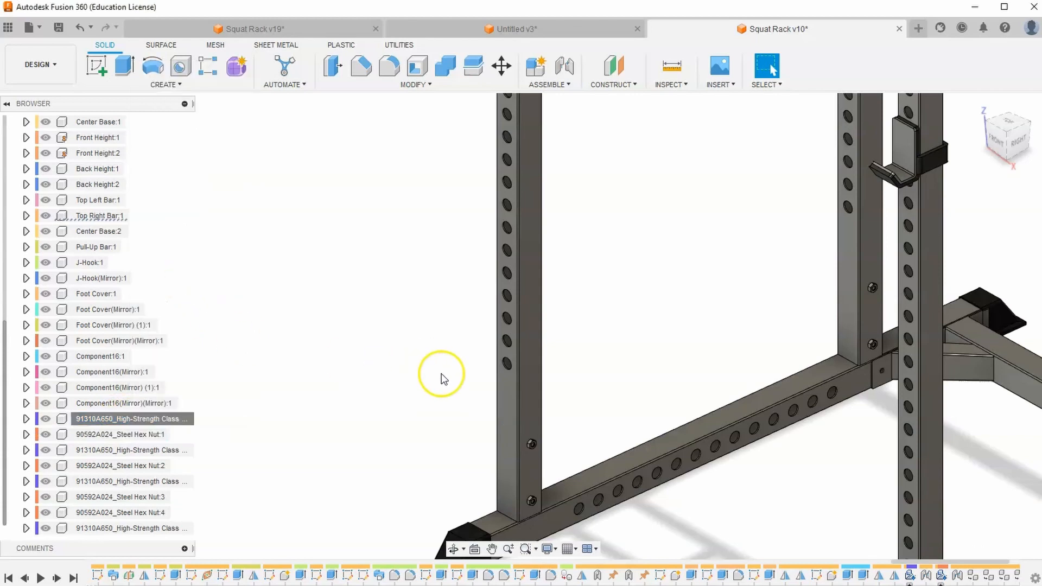
right_click(441, 379)
click(432, 490)
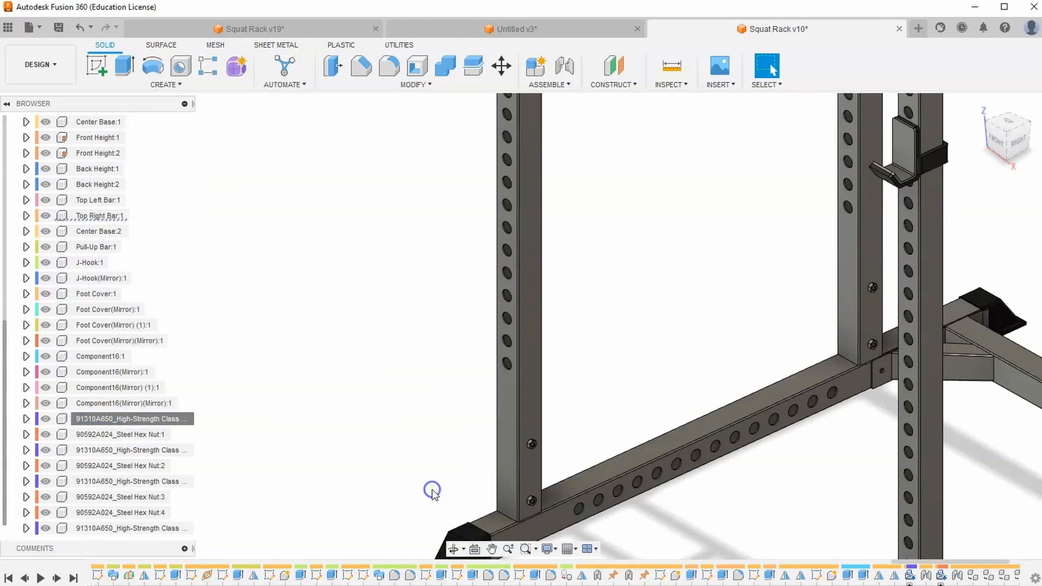
drag(545, 426, 733, 516)
click(973, 418)
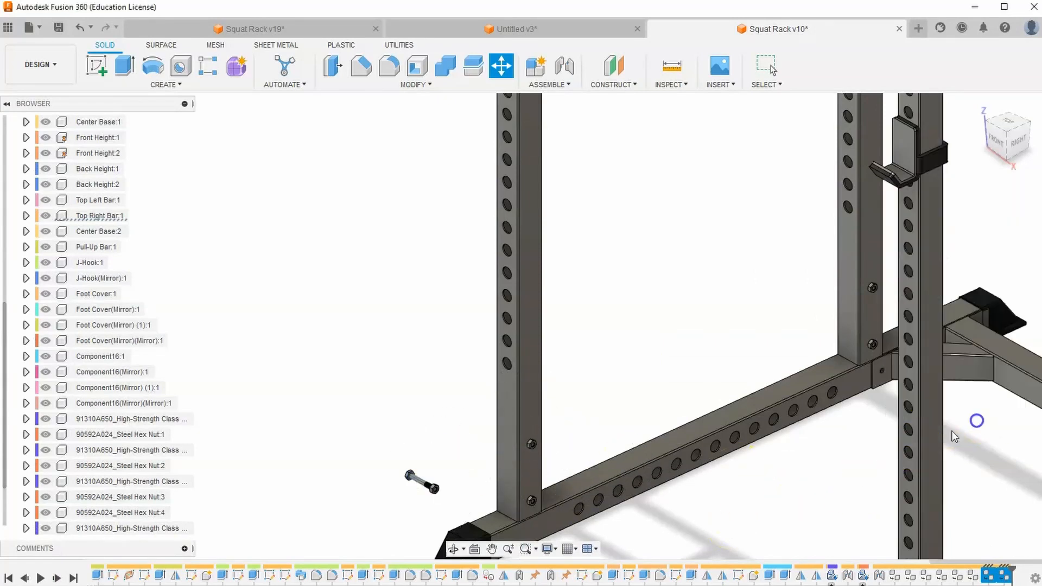
- Join the loose screw and nut copies into a rigid group and test-move them together, reverting the test move
scroll(435, 431, up, 2)
scroll(437, 433, up, 4)
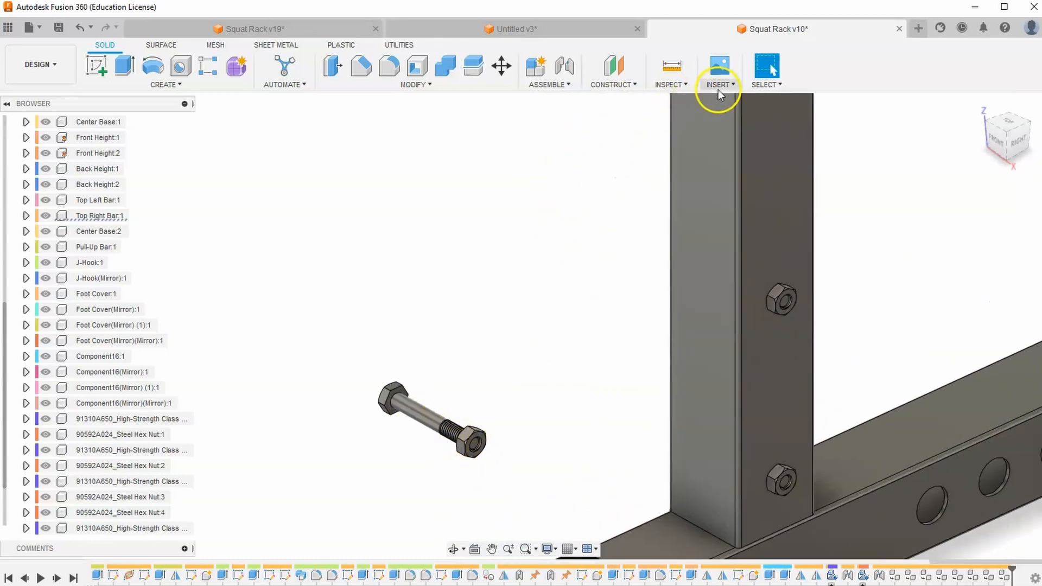
click(560, 86)
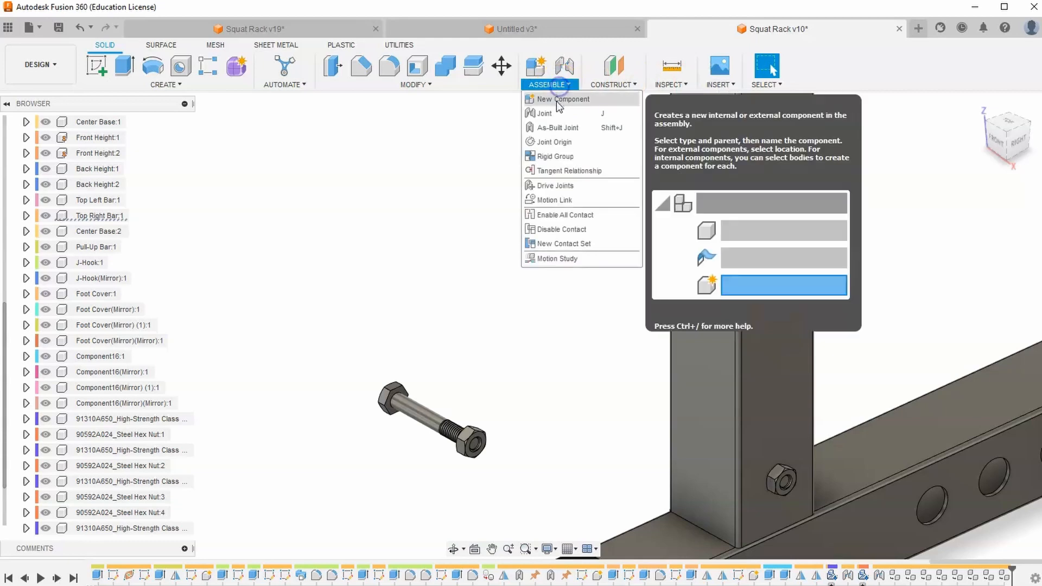
click(554, 158)
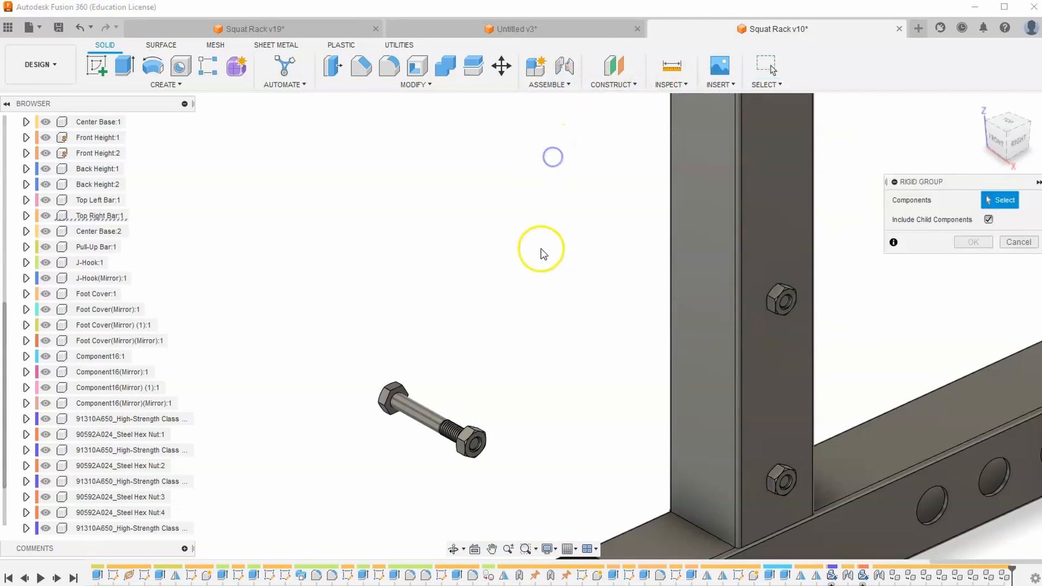
click(425, 430)
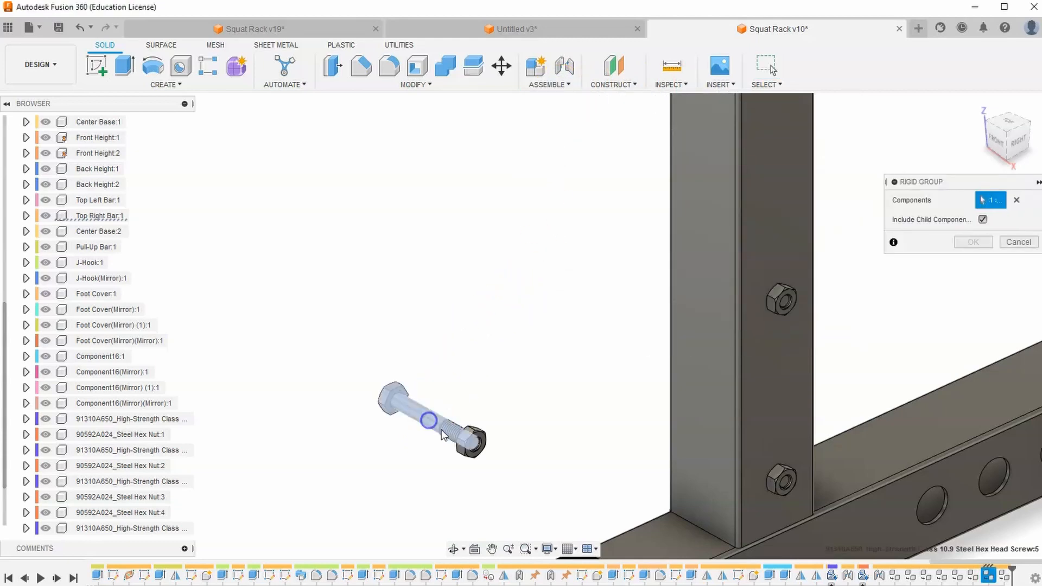
click(469, 436)
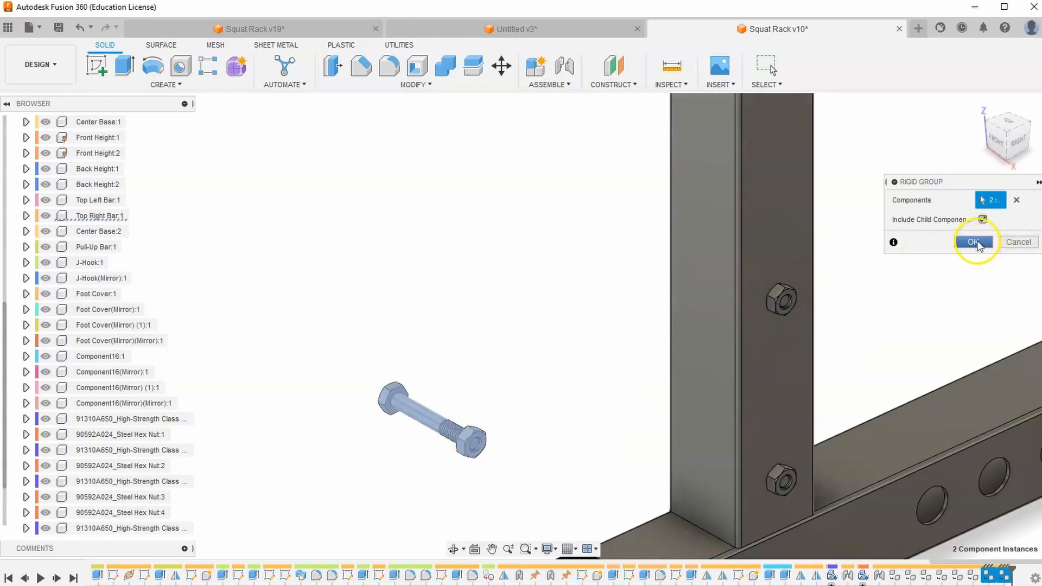
click(974, 242)
drag(430, 415, 458, 324)
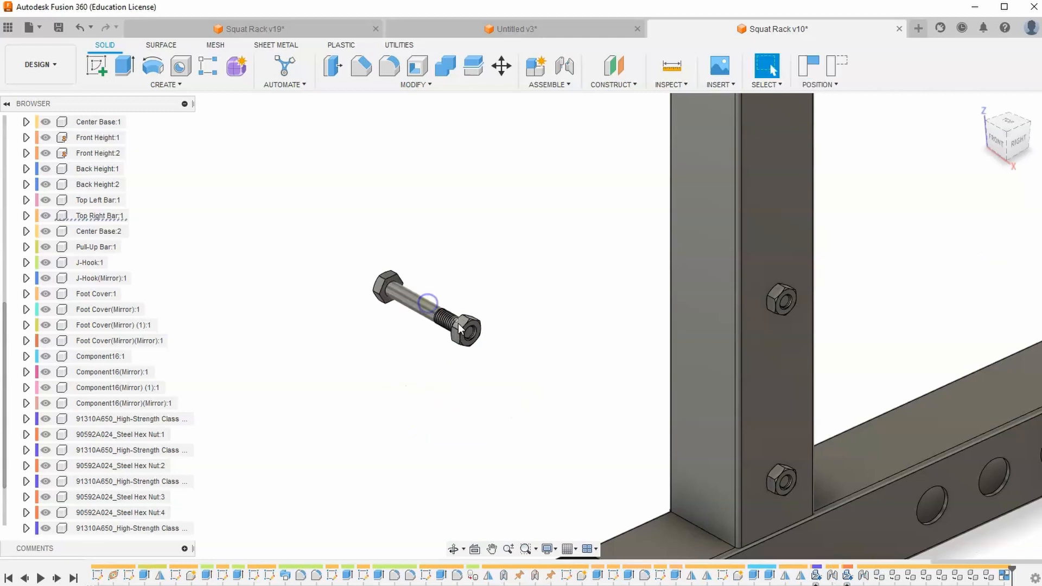
click(835, 66)
- Joint the grouped screw's head to the lower of the two small bolt holes on the front face near the front upright's upper end
scroll(516, 244, down, 1)
middle_drag(511, 242, 499, 291)
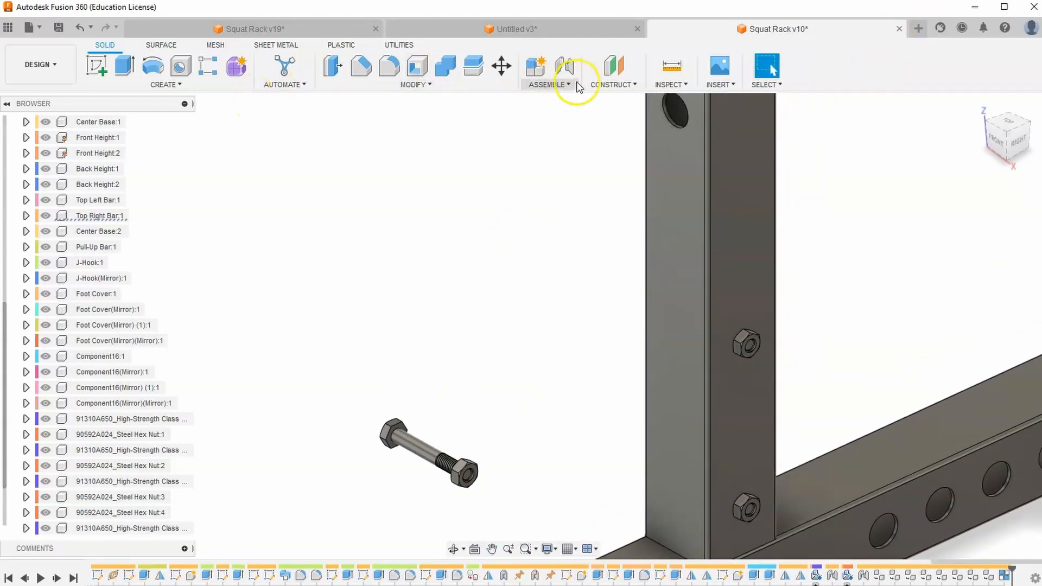
click(549, 84)
click(551, 114)
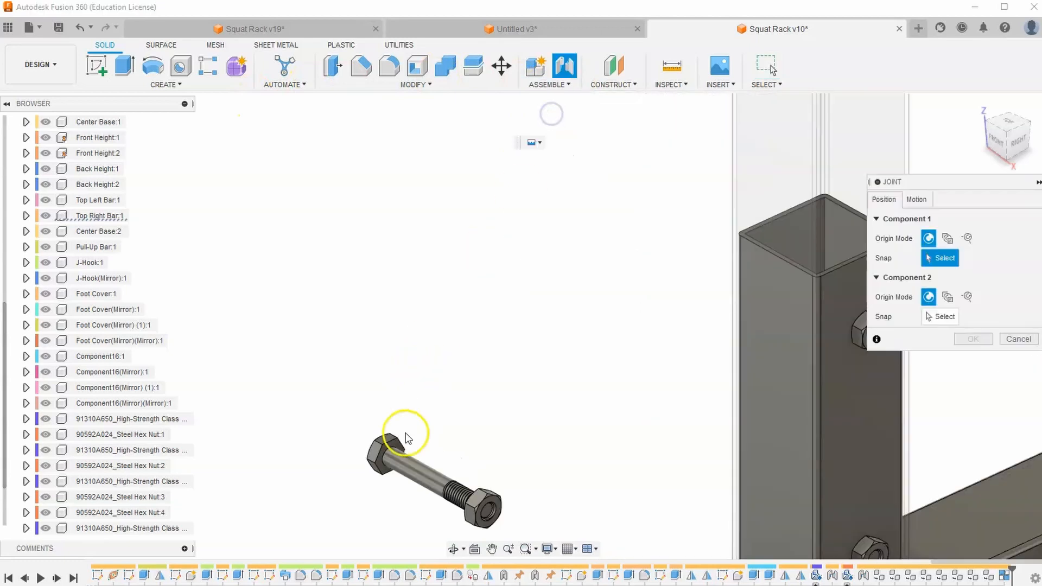
click(388, 455)
scroll(487, 365, down, 3)
middle_drag(490, 355, 486, 430)
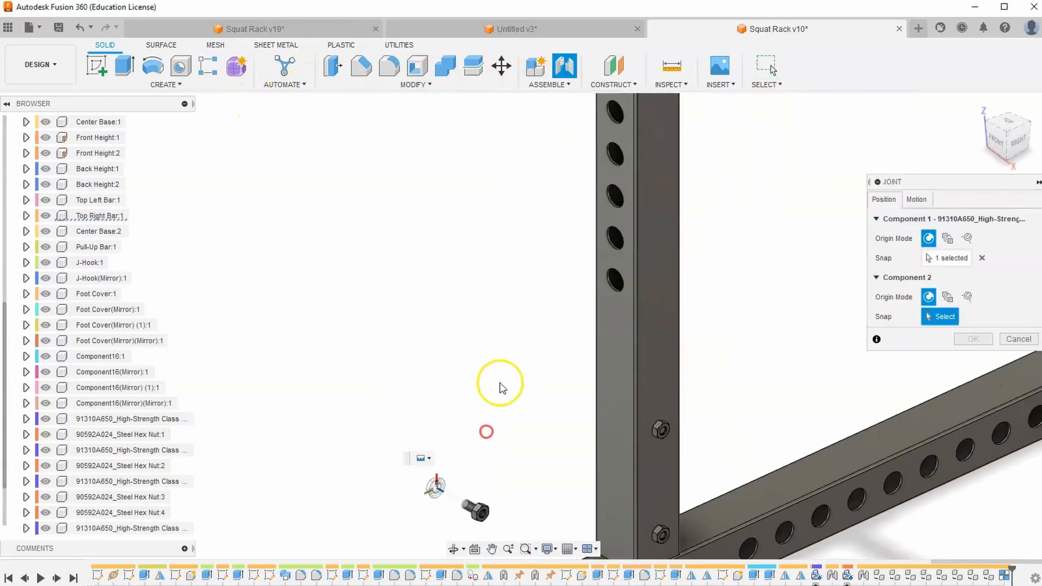
scroll(500, 387, down, 2)
middle_drag(518, 385, 480, 568)
middle_drag(456, 280, 428, 454)
scroll(429, 282, up, 2)
middle_drag(420, 255, 444, 431)
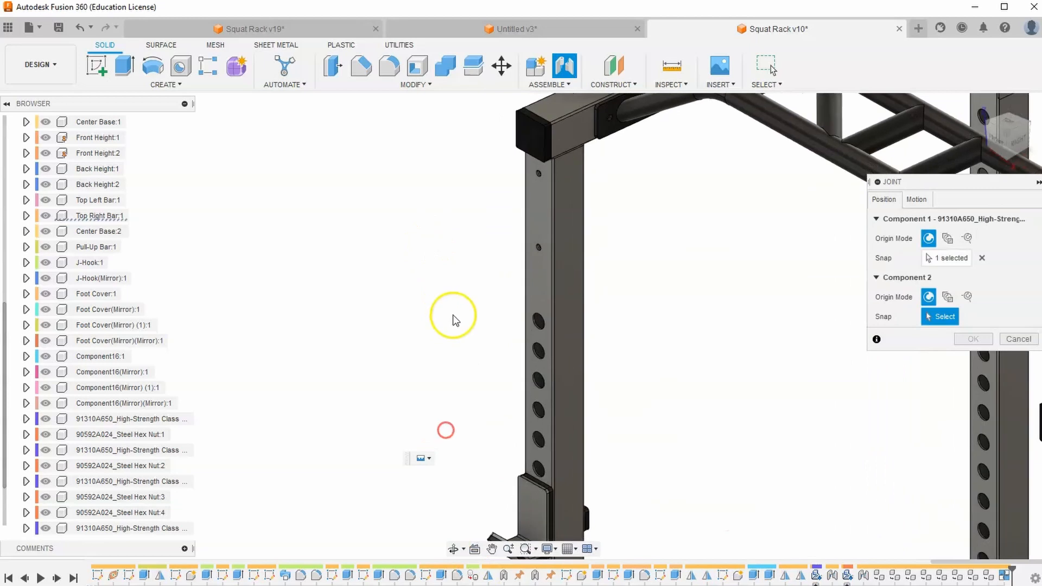
scroll(483, 316, up, 2)
middle_drag(493, 315, 390, 423)
scroll(461, 336, up, 2)
scroll(465, 338, up, 2)
click(474, 339)
click(973, 457)
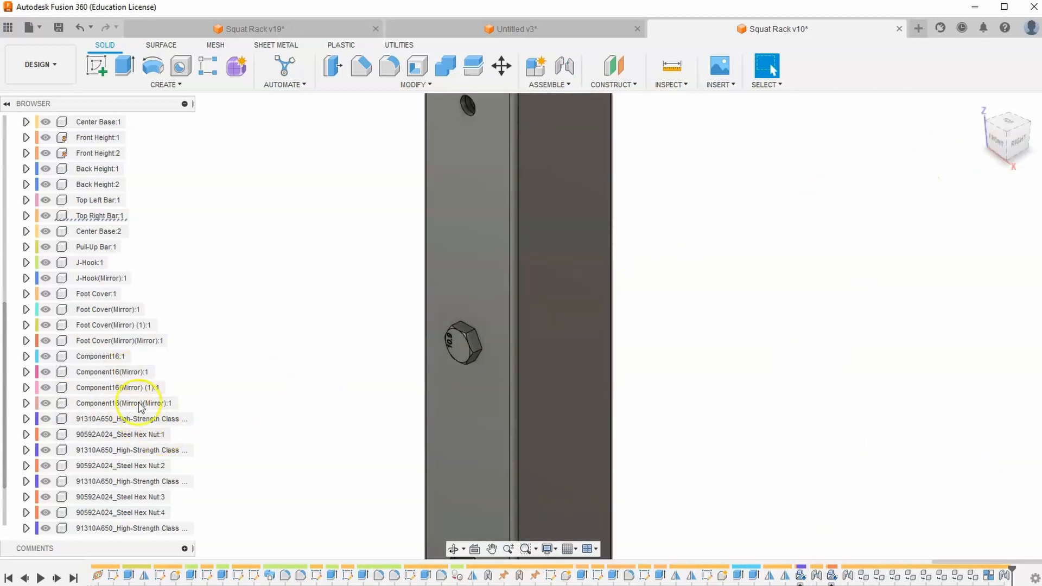
- Copy the newly jointed screw and nut 5 in upward along Z into the upper small bolt hole of the same upright
scroll(140, 432, down, 2)
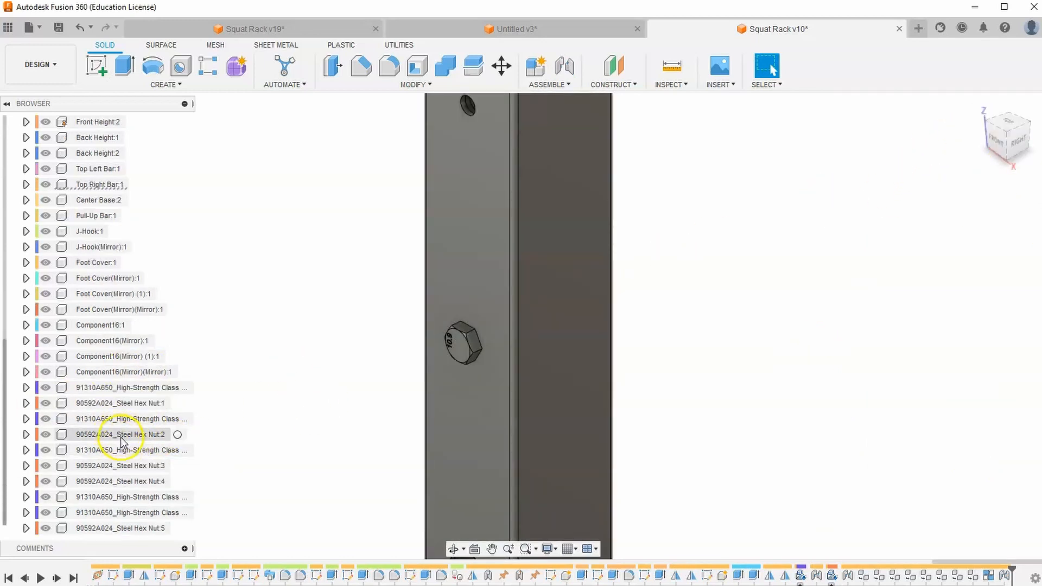
click(140, 529)
ctrl+click(143, 513)
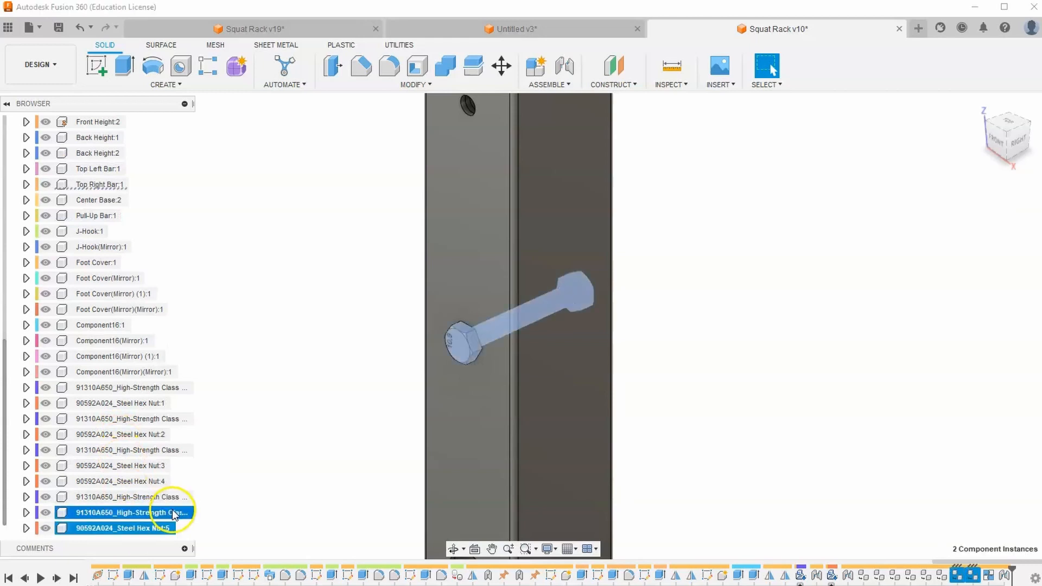
click(502, 65)
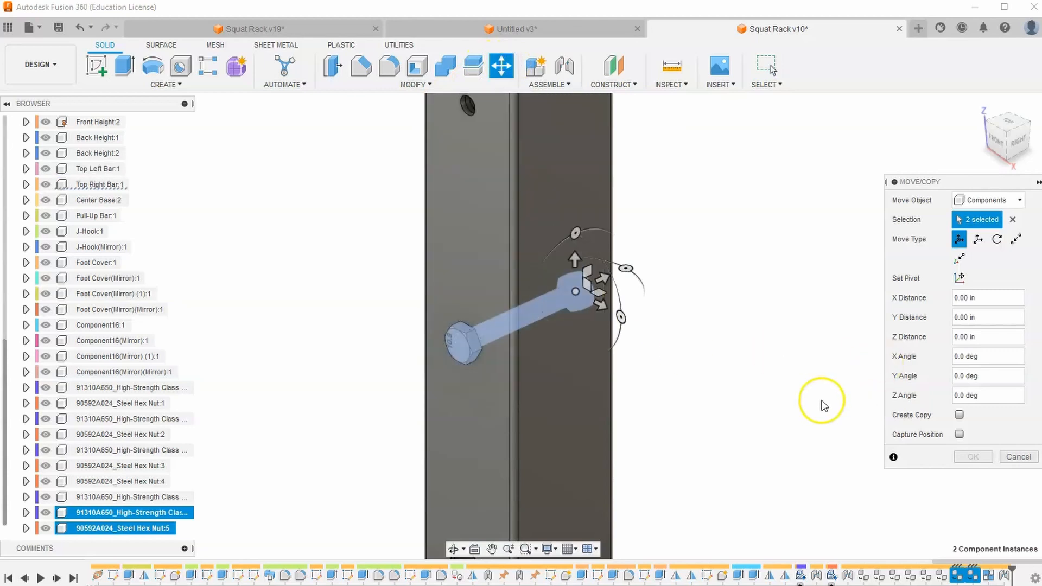
click(959, 415)
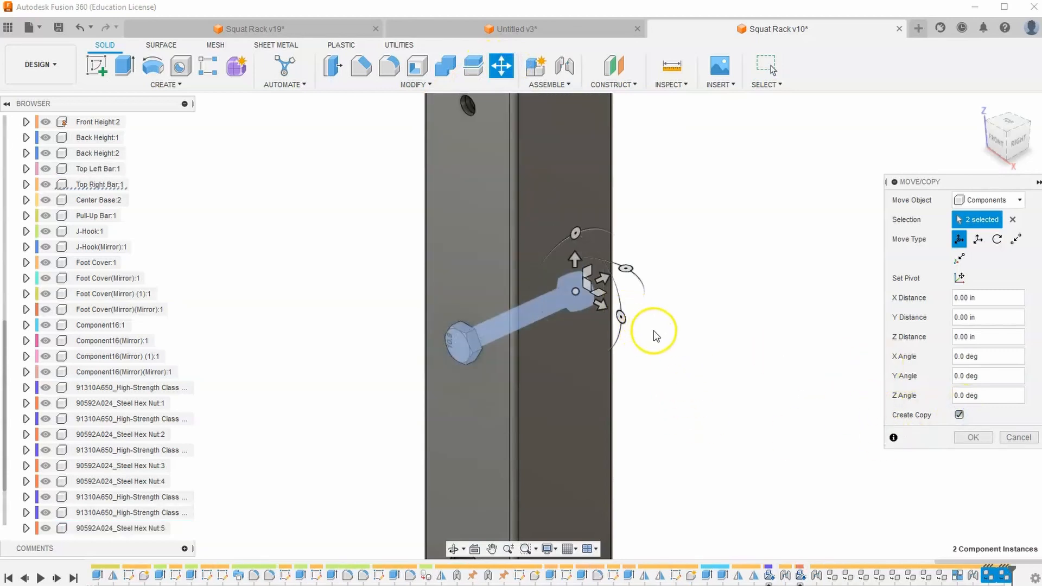
drag(575, 257, 585, 157)
click(682, 332)
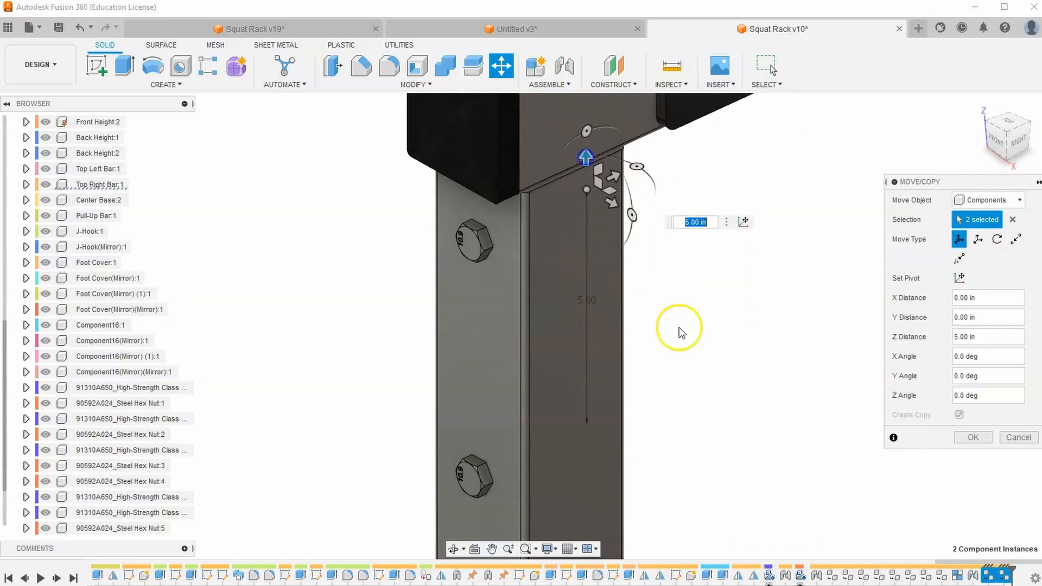
click(973, 437)
scroll(728, 472, down, 2)
middle_drag(719, 463, 689, 413)
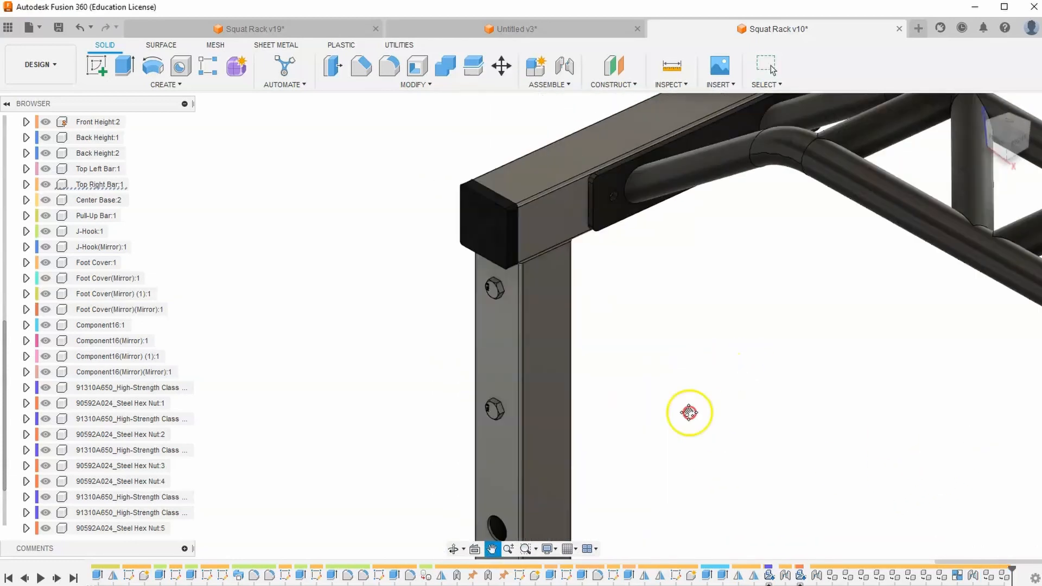